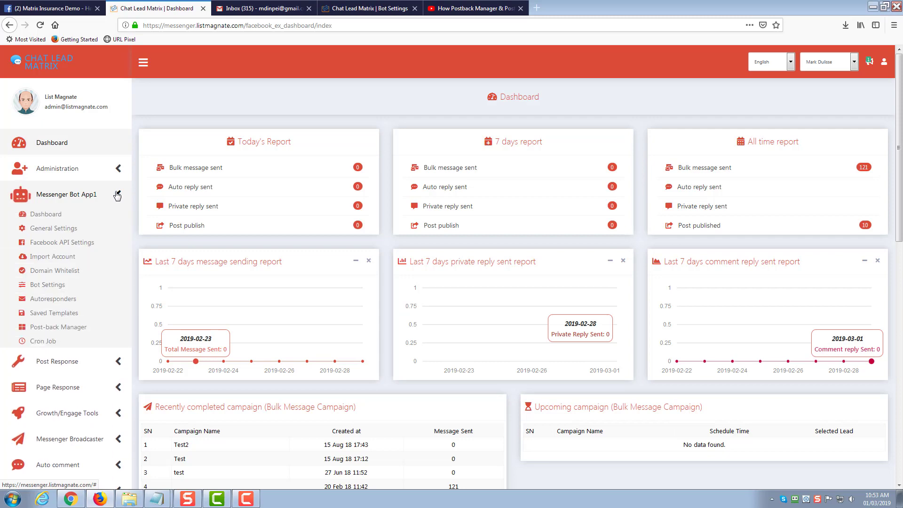
Step: Open the account import page of Messenger Bot App1 and review the imported account's page list and bot status
click(58, 258)
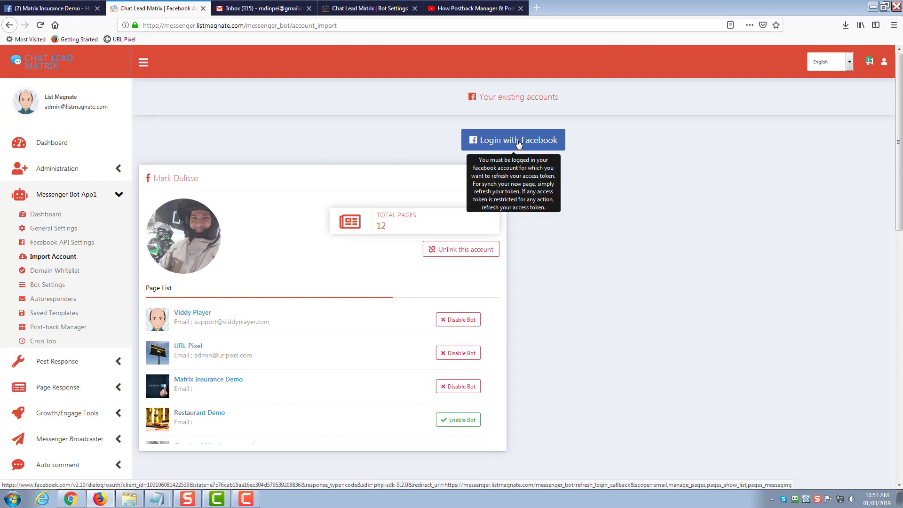
scroll(384, 201, down, 2)
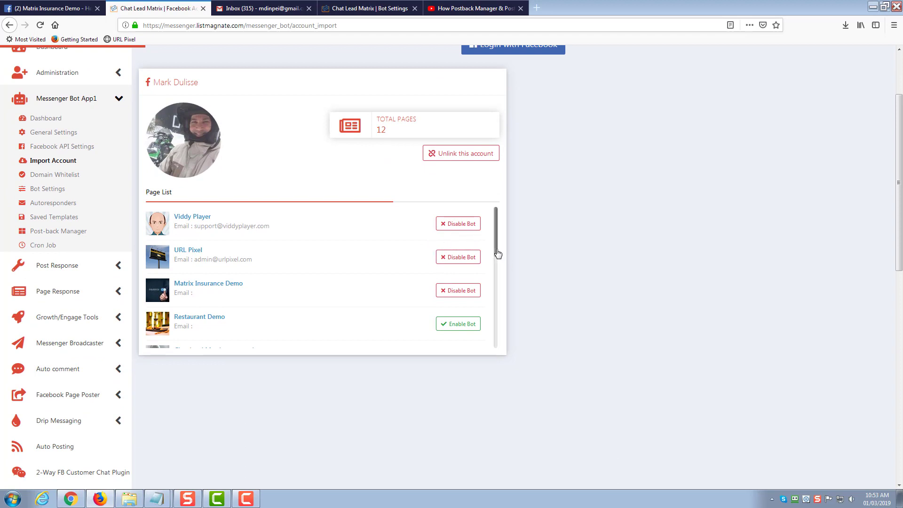
scroll(496, 263, down, 3)
scroll(496, 276, up, 1)
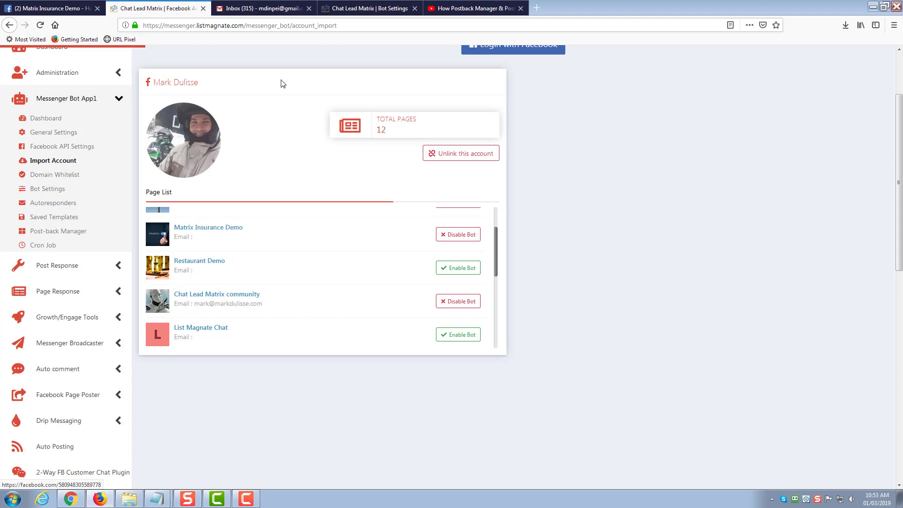
Step: View the Matrix Insurance Demo page on Facebook, dismiss its notifications list and return to the imported accounts
click(61, 8)
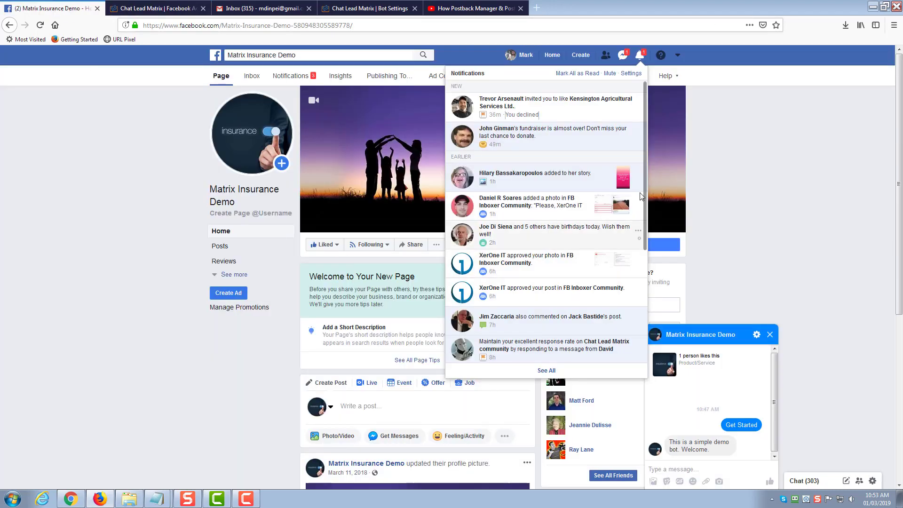
click(788, 176)
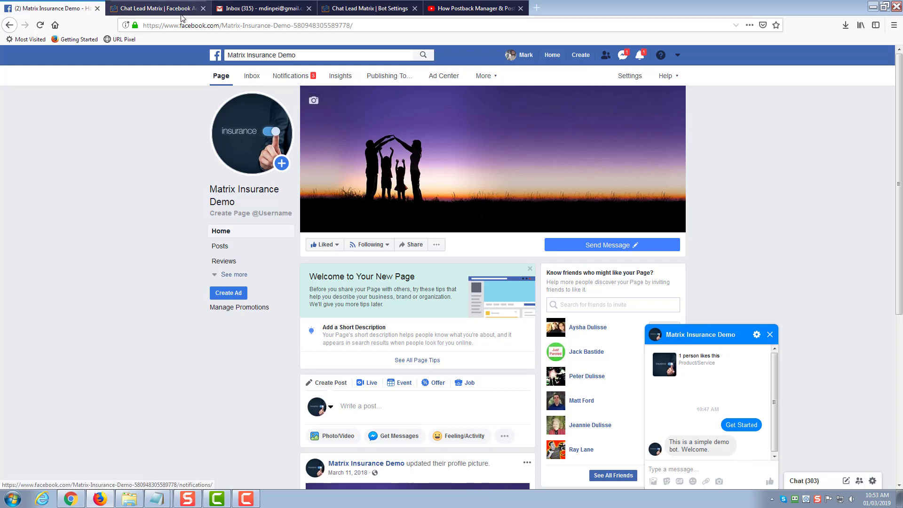
click(168, 9)
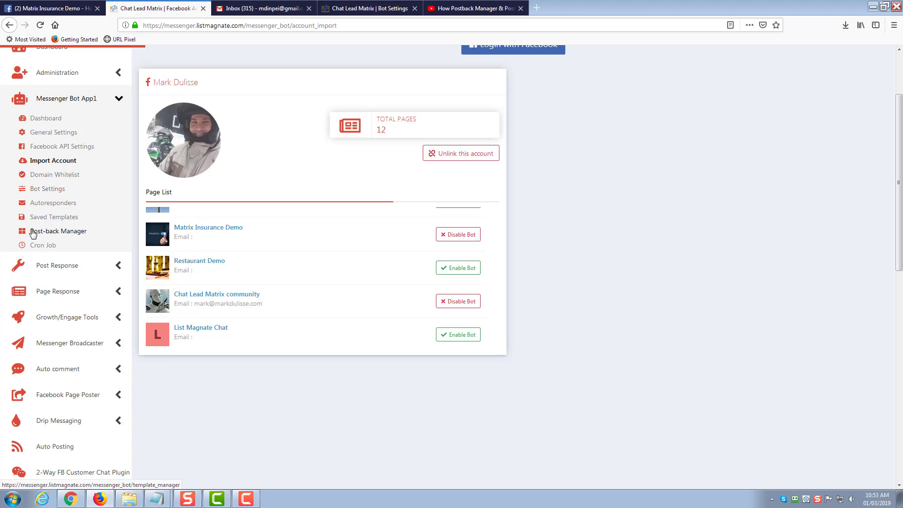
Step: Open the bot settings of the Matrix Insurance Demo page and start adding a new bot setting
click(48, 191)
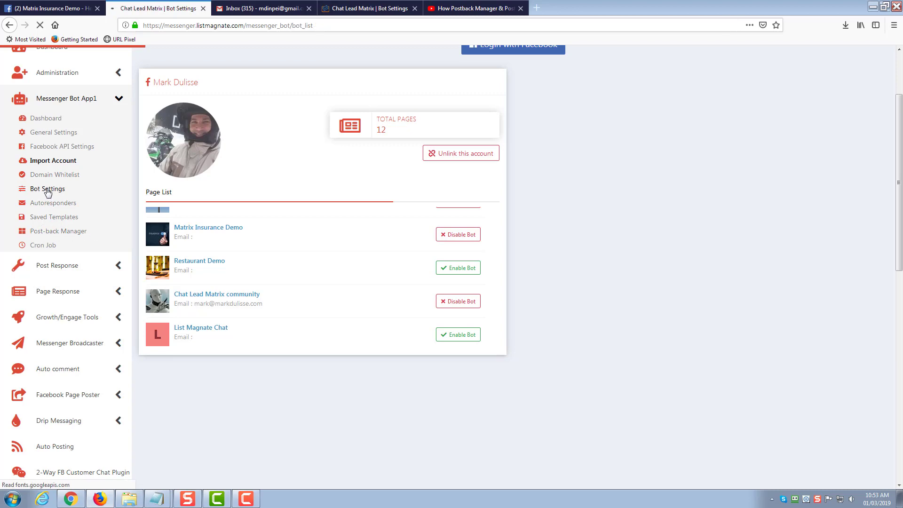
scroll(261, 200, down, 5)
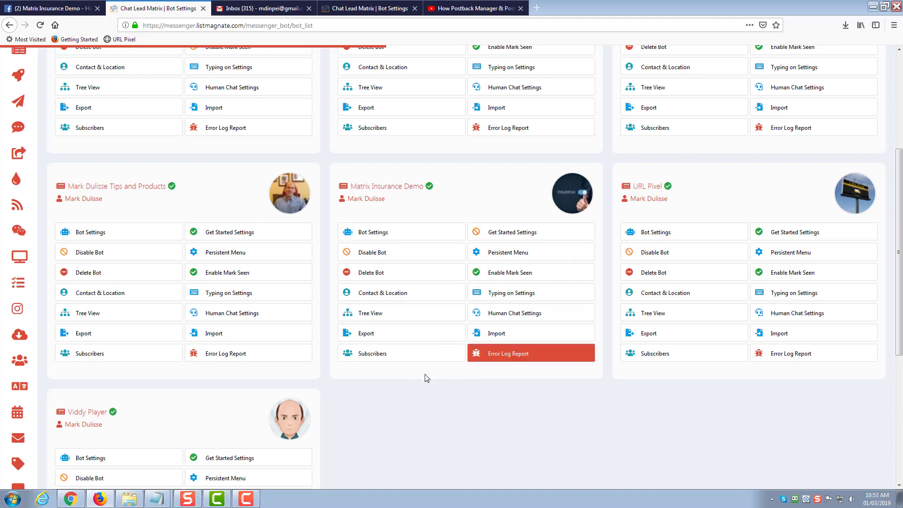
click(376, 234)
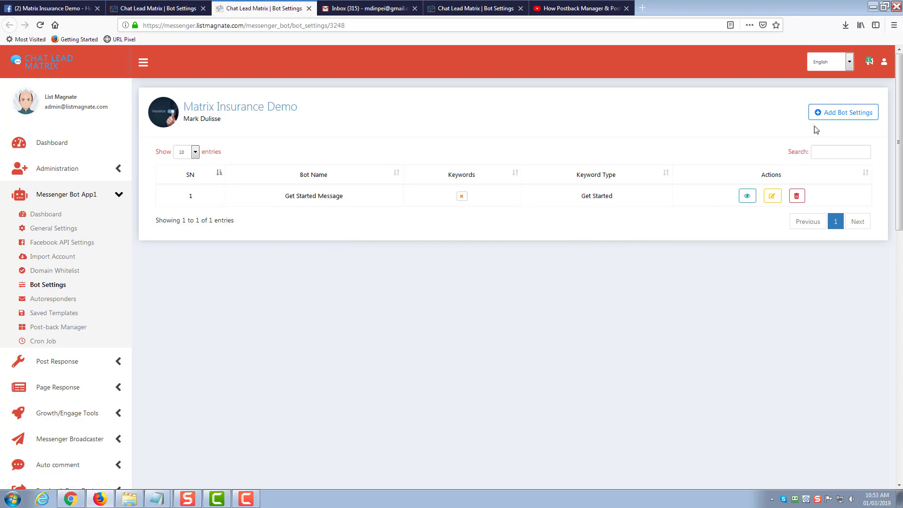
click(827, 115)
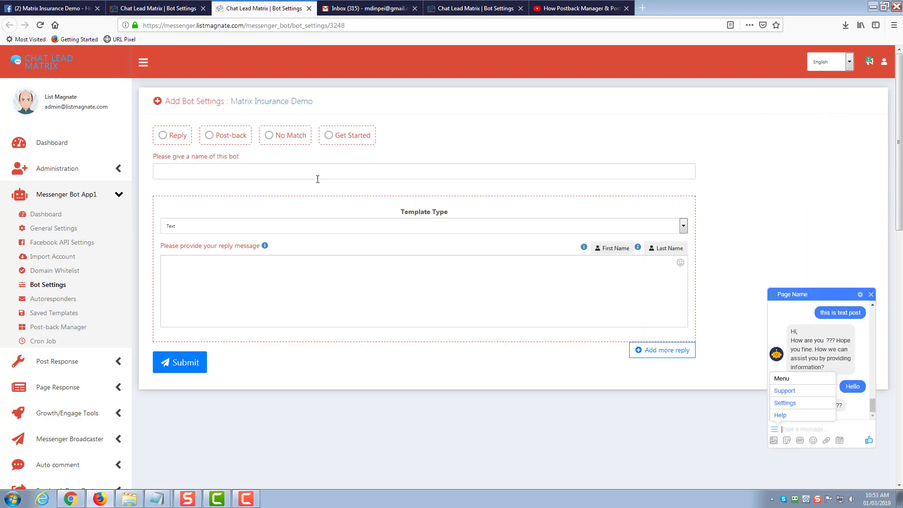
Step: Set the new bot's type to Reply, name it "This is demo reply" and enter the keywords "hi, hello"
click(162, 137)
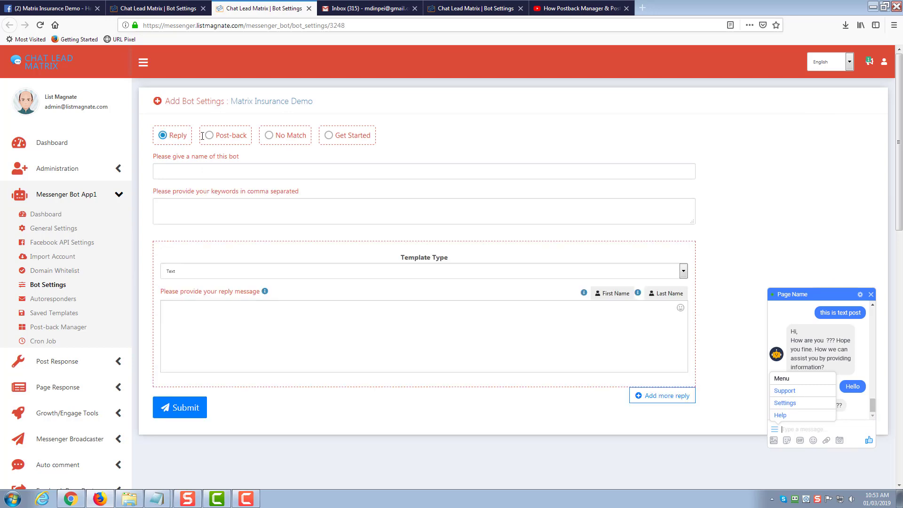
click(208, 136)
click(268, 136)
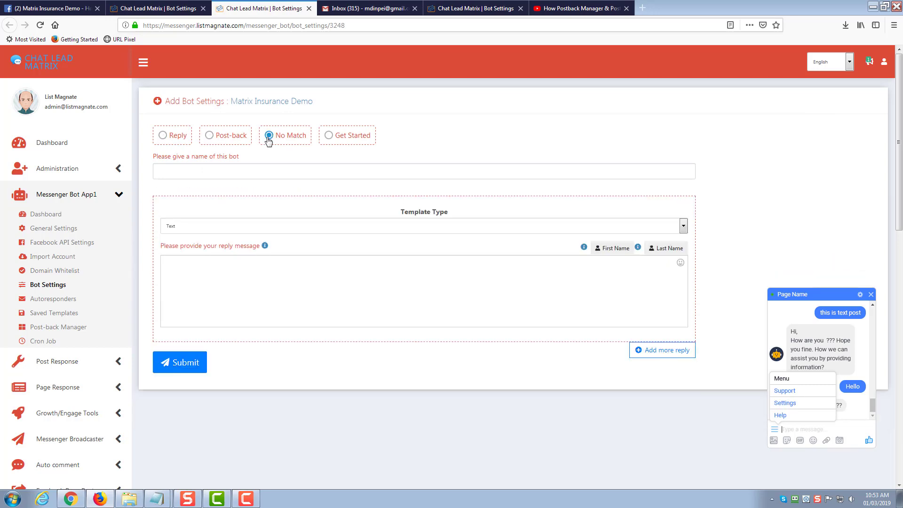
click(328, 136)
click(164, 137)
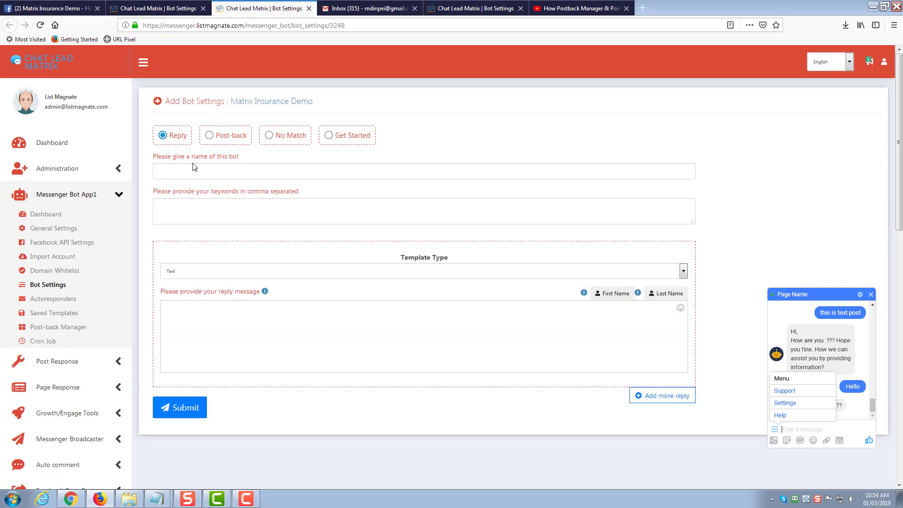
click(197, 167)
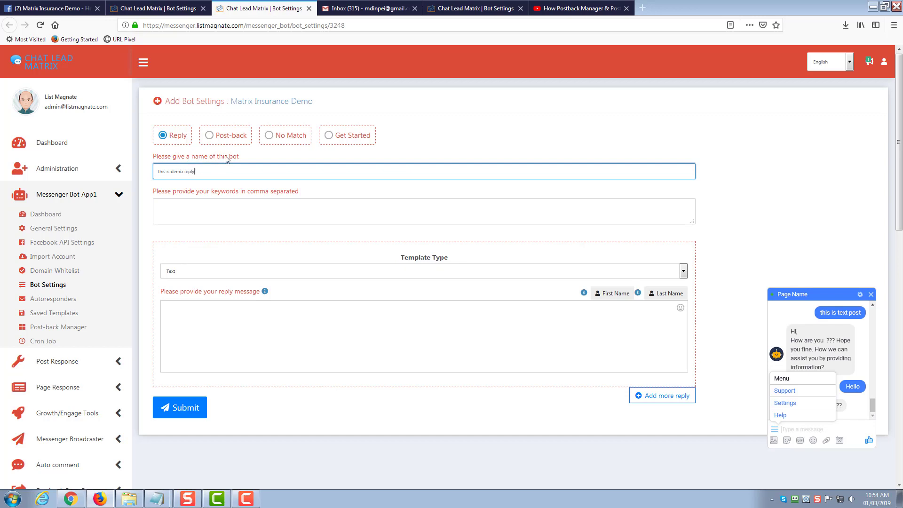
click(205, 204)
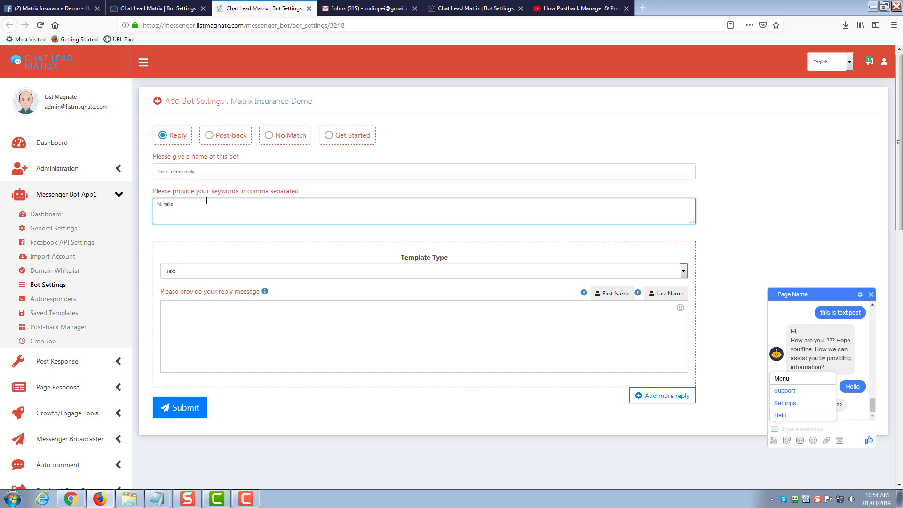
Step: Use the Text With Buttons template, with a message thanking the lead by first name and asking "Do you want updates to new insurance products when released?"
click(234, 273)
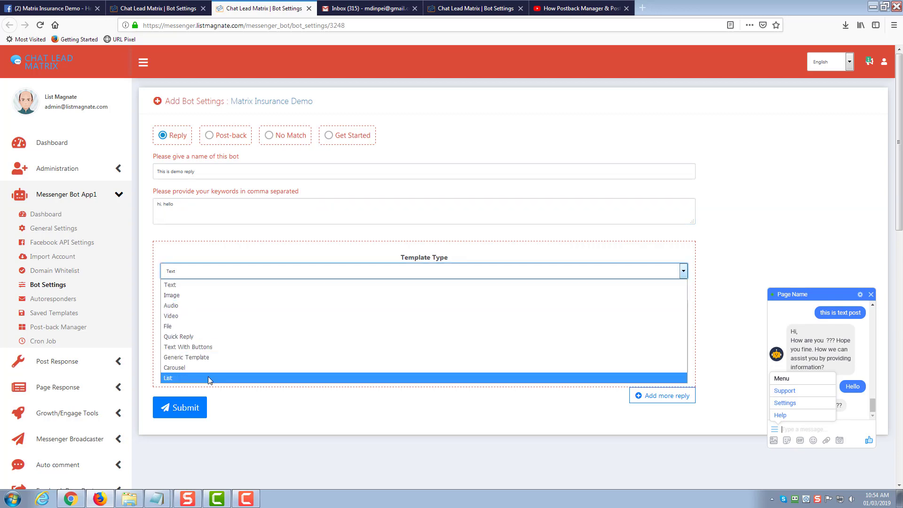
click(199, 348)
click(218, 319)
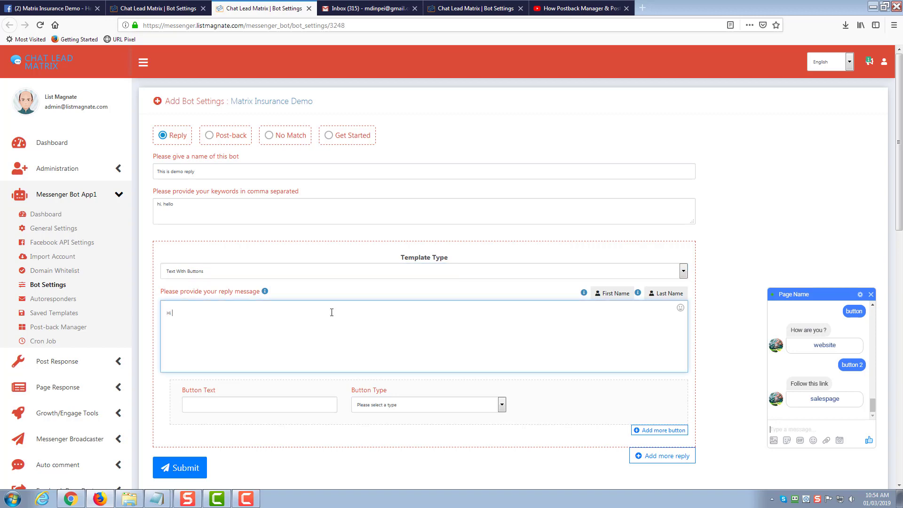
click(610, 294)
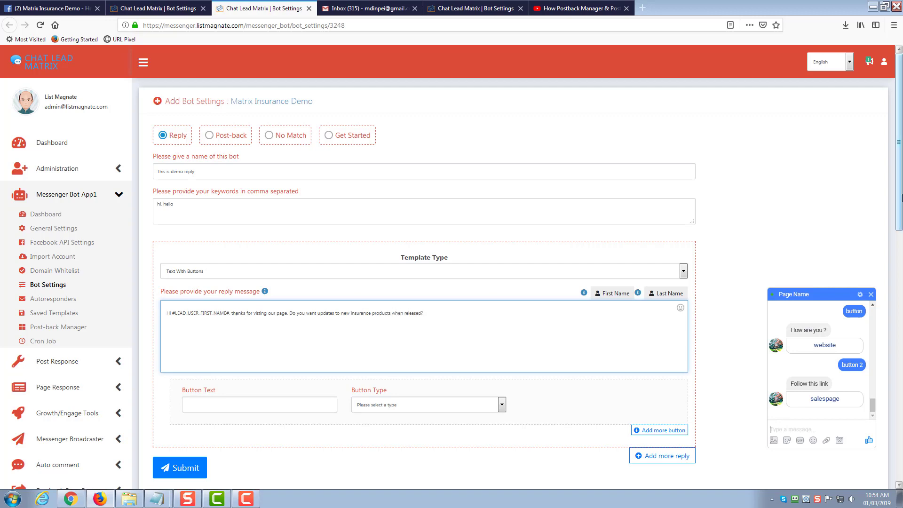
Step: Label the reply's button "Yes" and set its button type to Post-back
scroll(504, 306, down, 1)
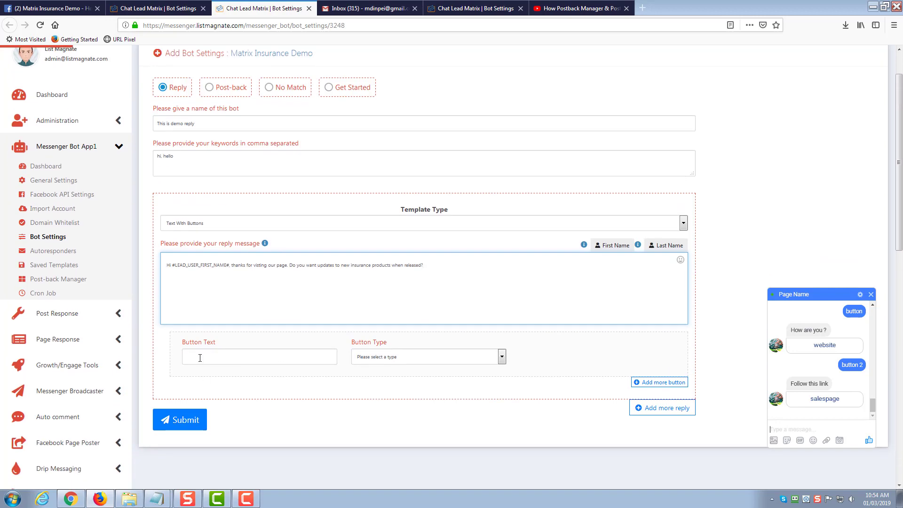
click(202, 357)
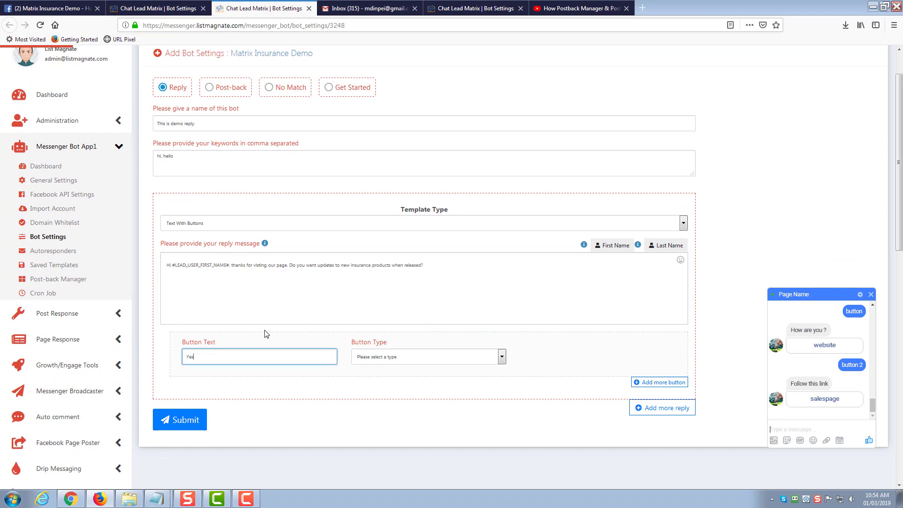
scroll(506, 333, down, 1)
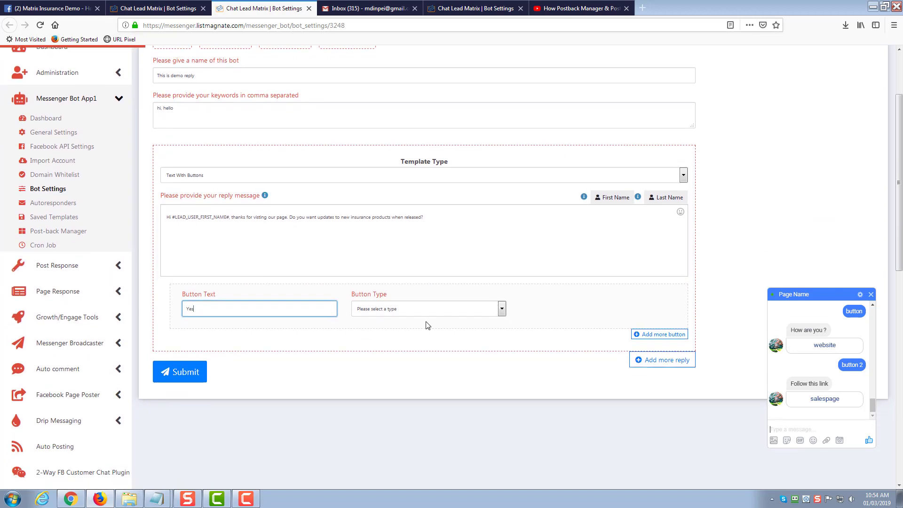
click(377, 311)
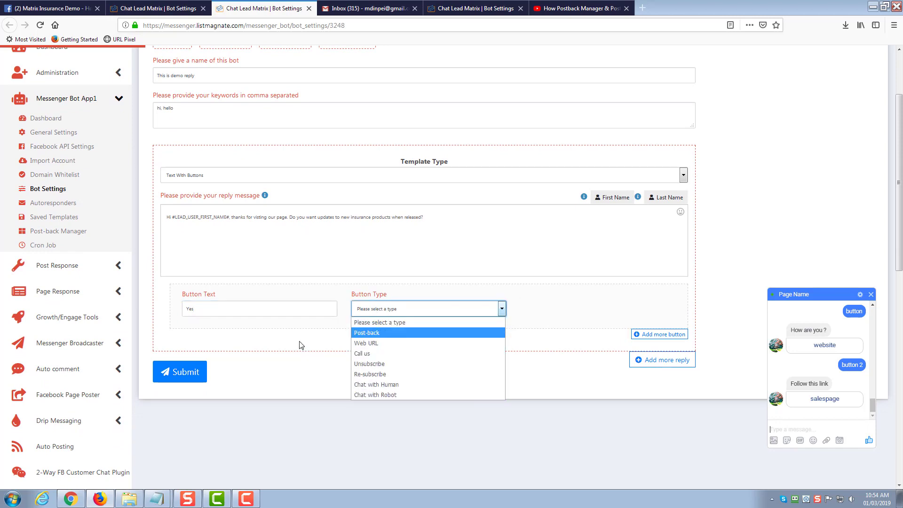
click(378, 333)
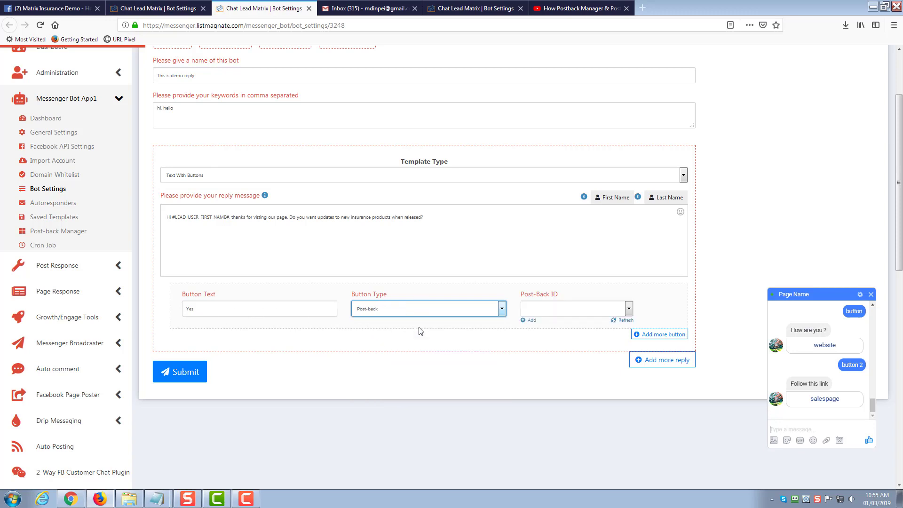
Step: Check the Yes button's post-back ID choices and look over the form for adding a template, closing it without saving
click(550, 310)
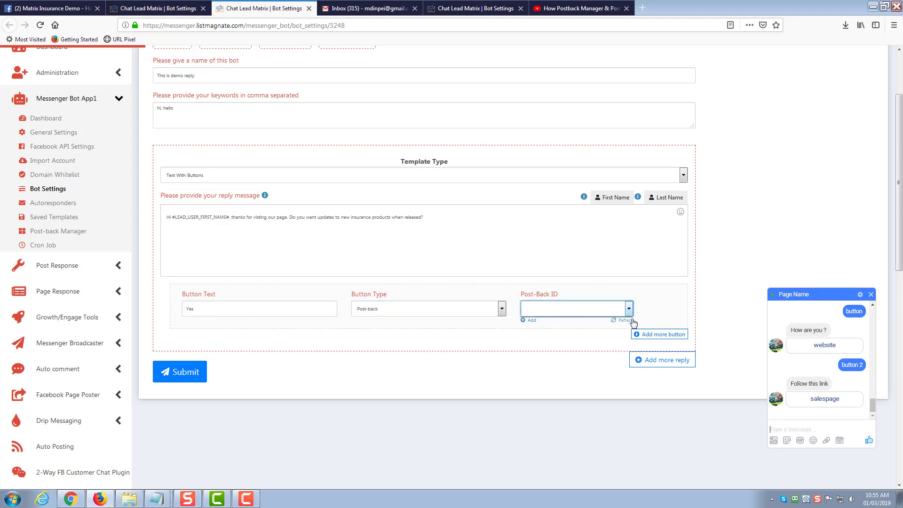
click(530, 322)
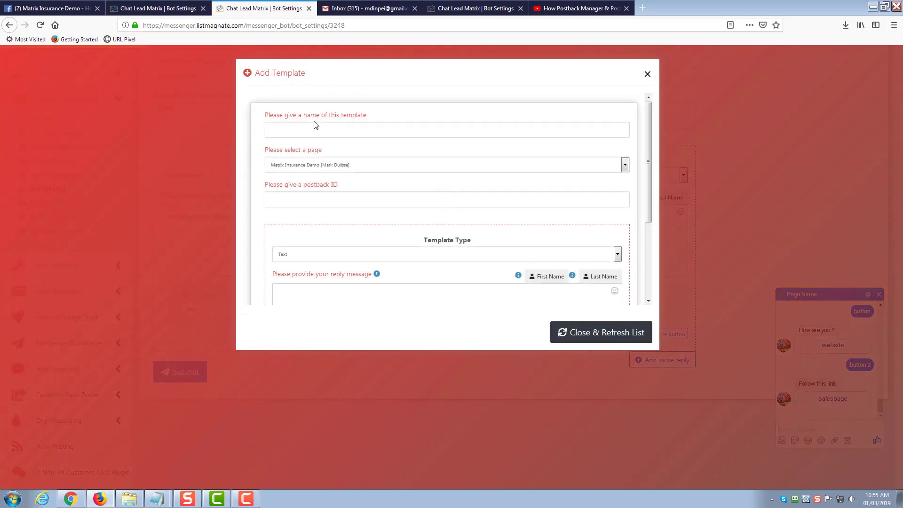
scroll(420, 275, down, 3)
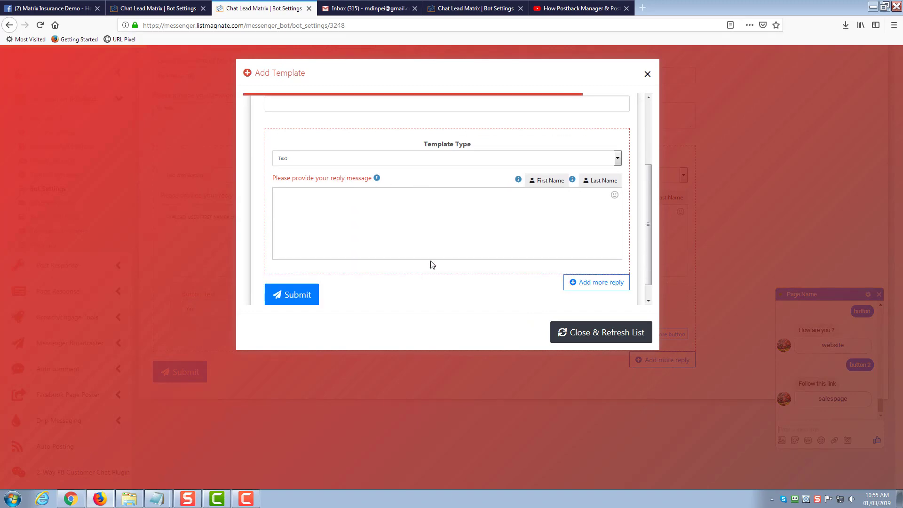
click(647, 74)
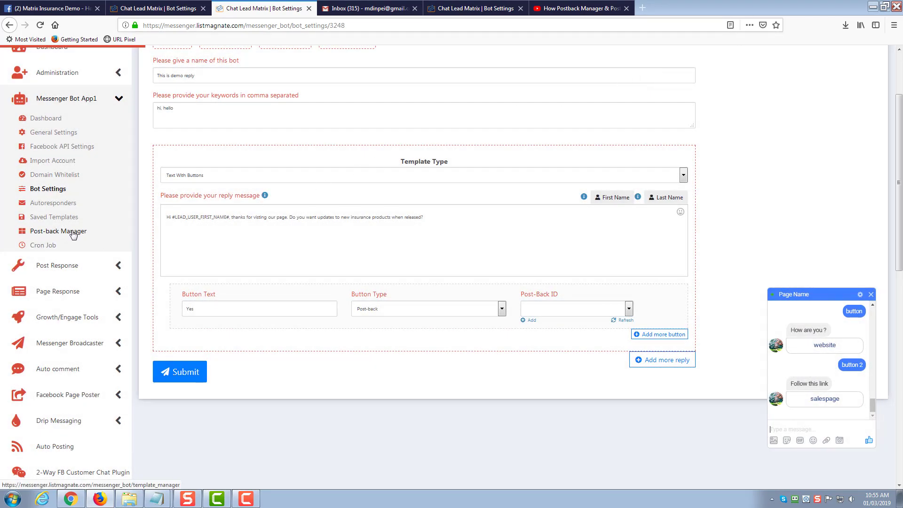
Step: Open the Post-back Manager of Messenger Bot App1 in the other browser tab and start a new template
click(146, 9)
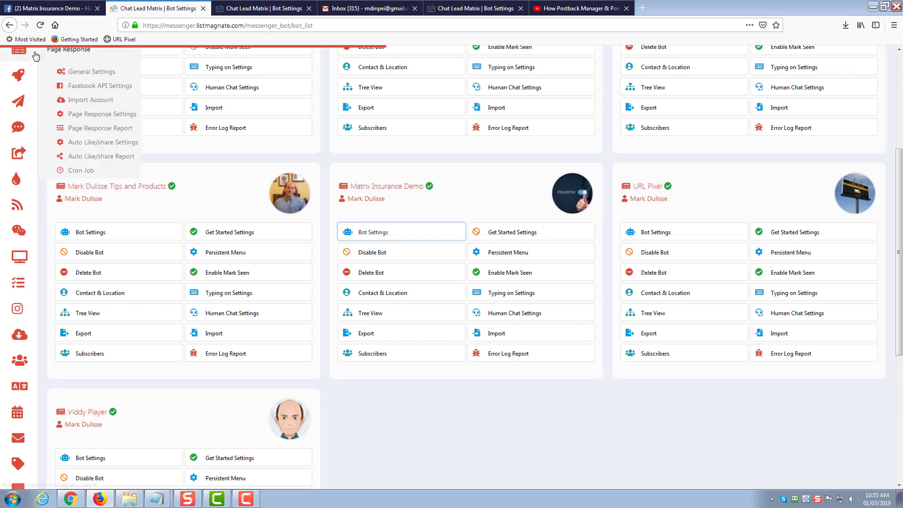
scroll(17, 80, up, 3)
click(54, 93)
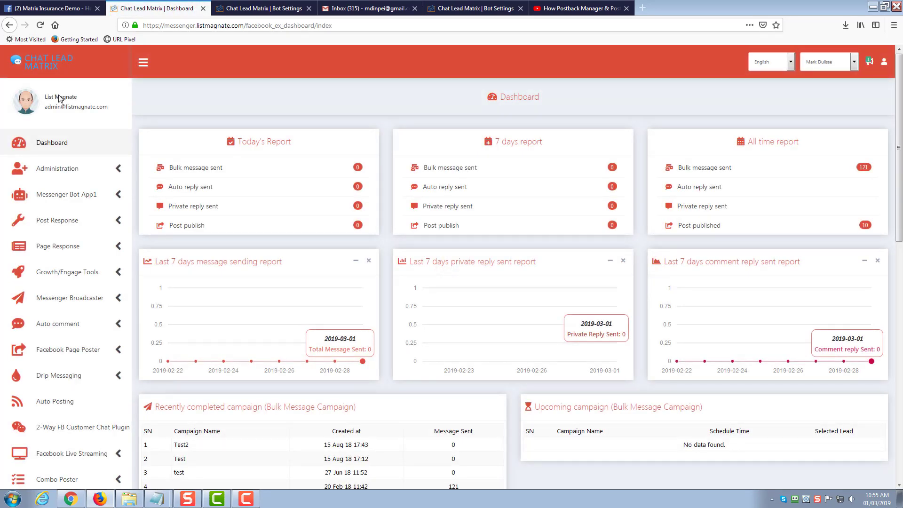
click(91, 197)
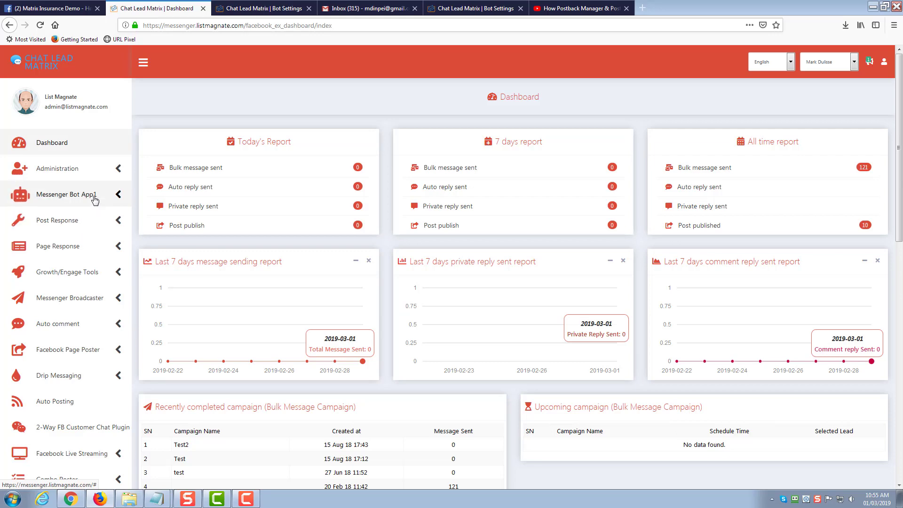
click(55, 326)
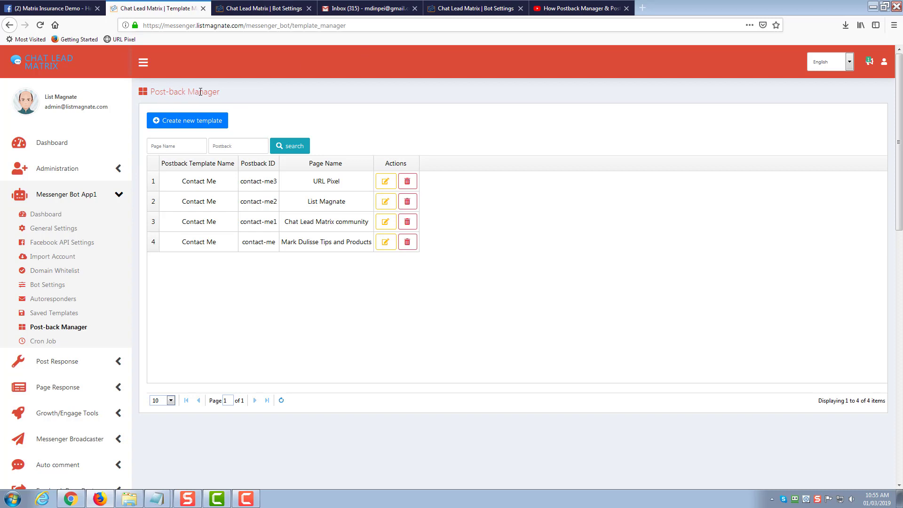
click(191, 123)
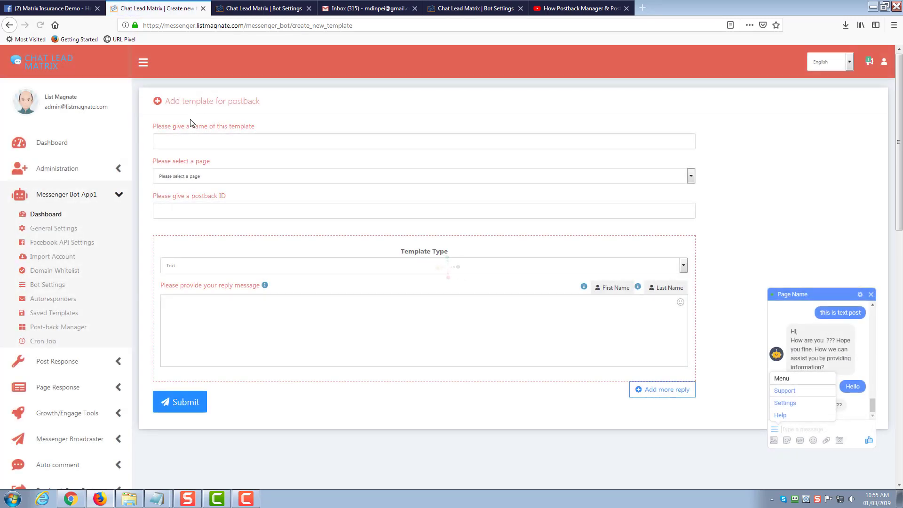
Step: Name the postback template "Yes, I want updates", assign it to the Matrix Insurance Demo page and set its postback ID to "yes-want-update"
click(214, 143)
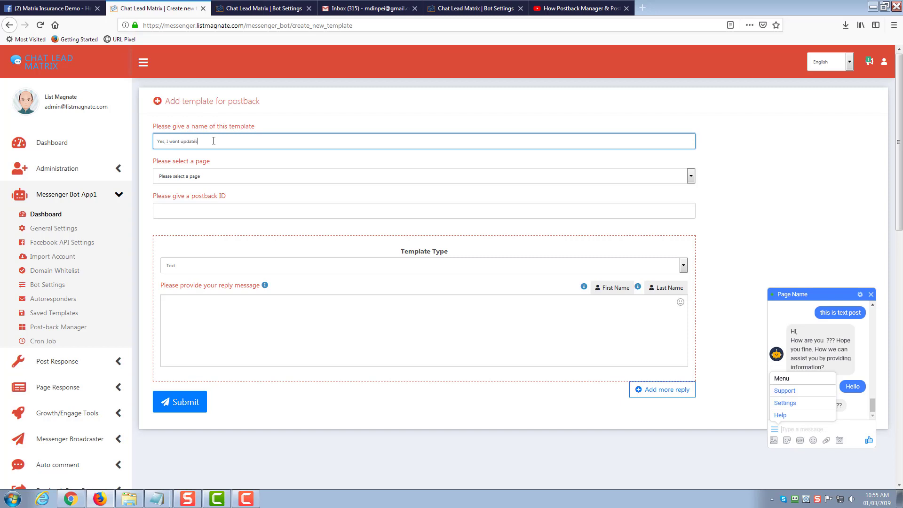
click(227, 181)
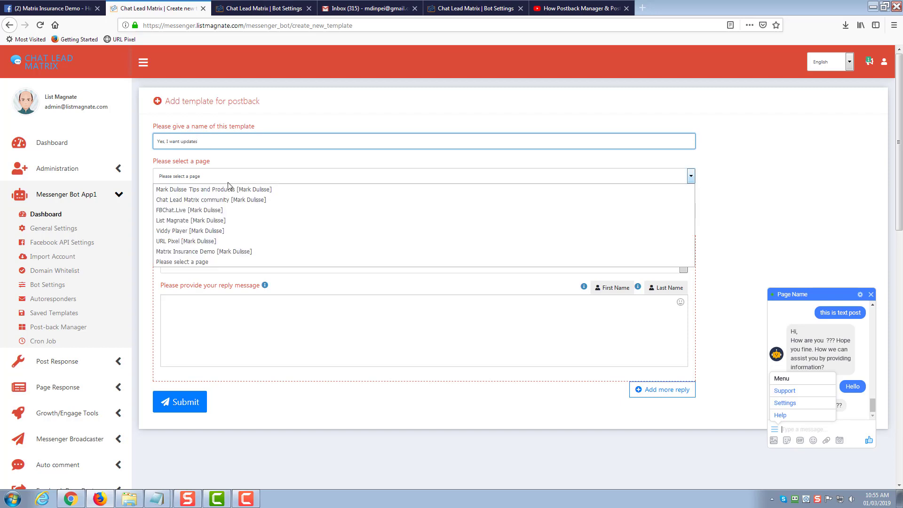
click(219, 252)
click(212, 210)
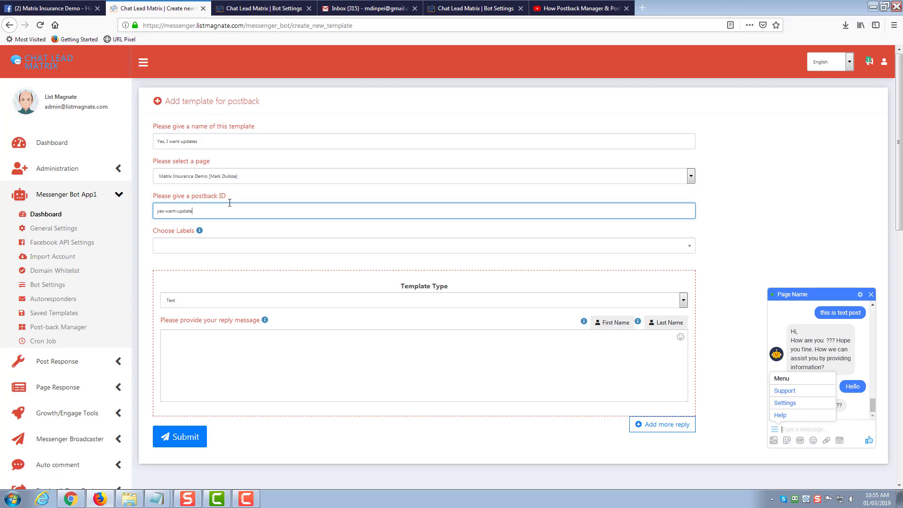
Step: Read the help note on choosing labels for the postback template and close it
click(199, 232)
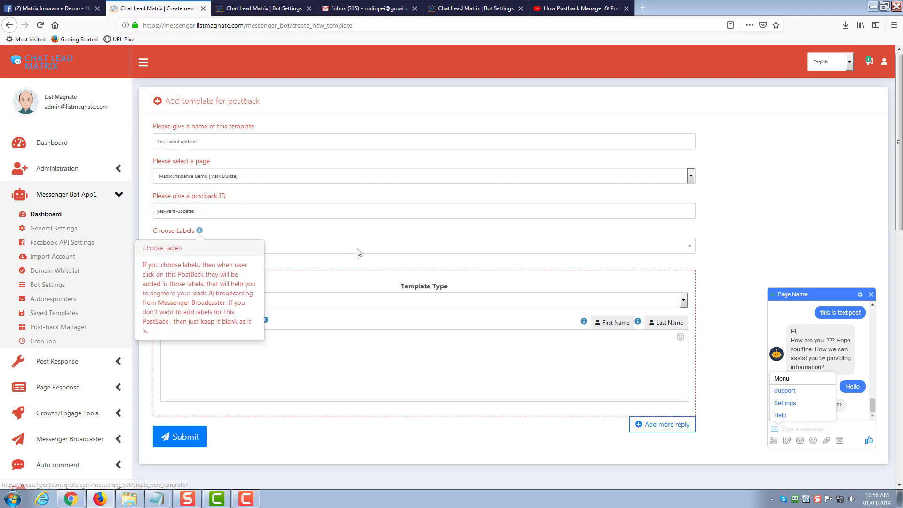
click(399, 197)
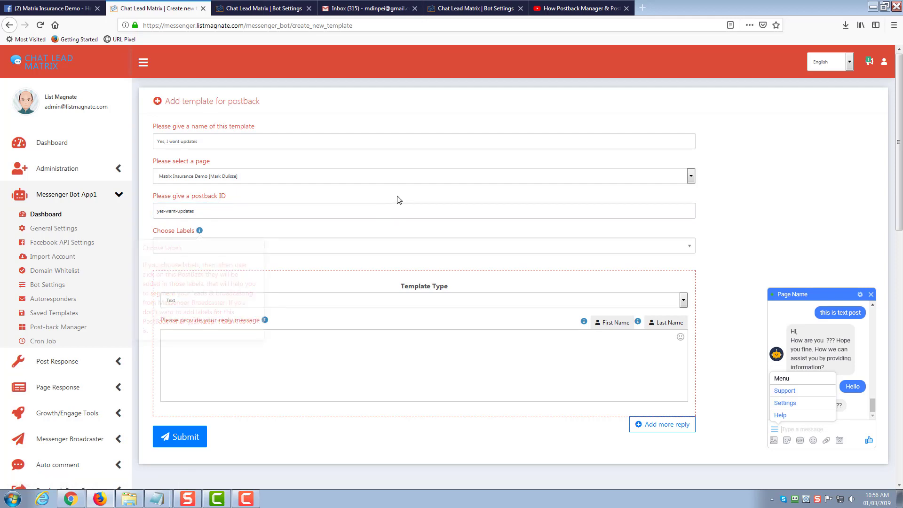
Step: Set the template type to Text With Buttons and enter the reply message "Very cool. We will give you updates when released."
scroll(382, 285, down, 3)
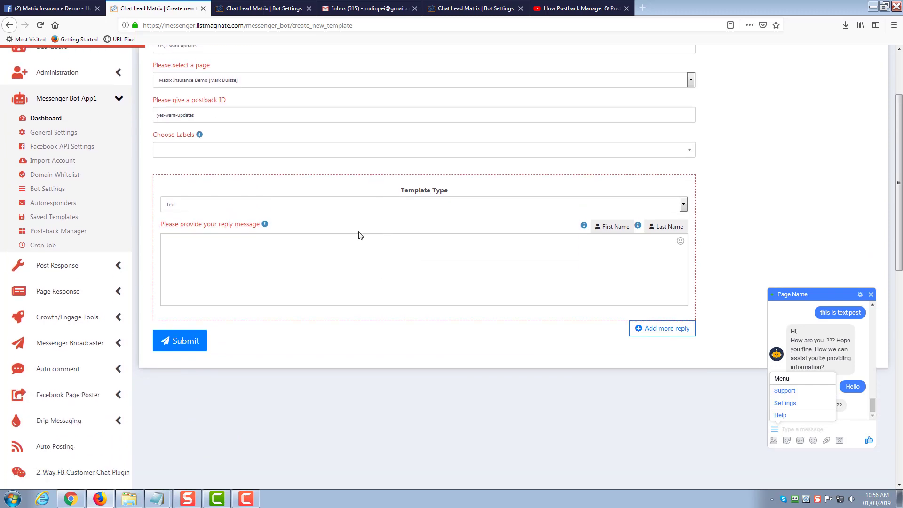
click(323, 205)
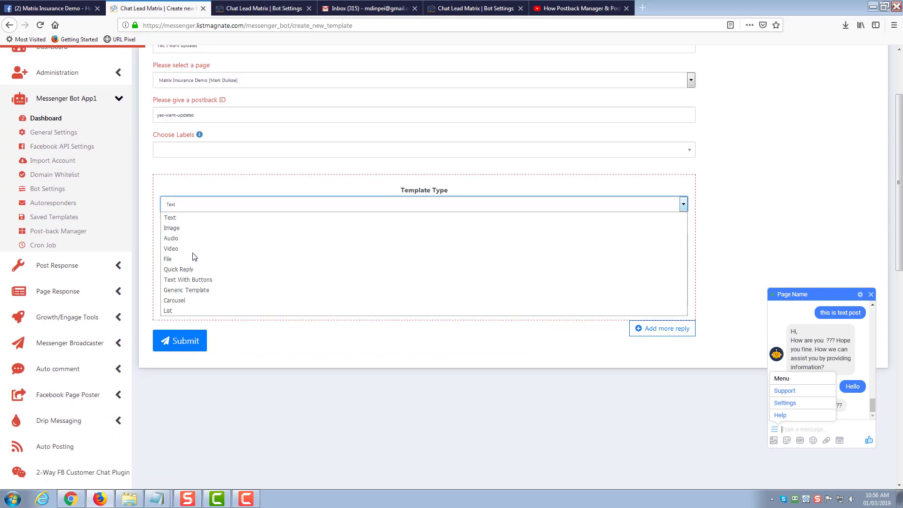
click(207, 280)
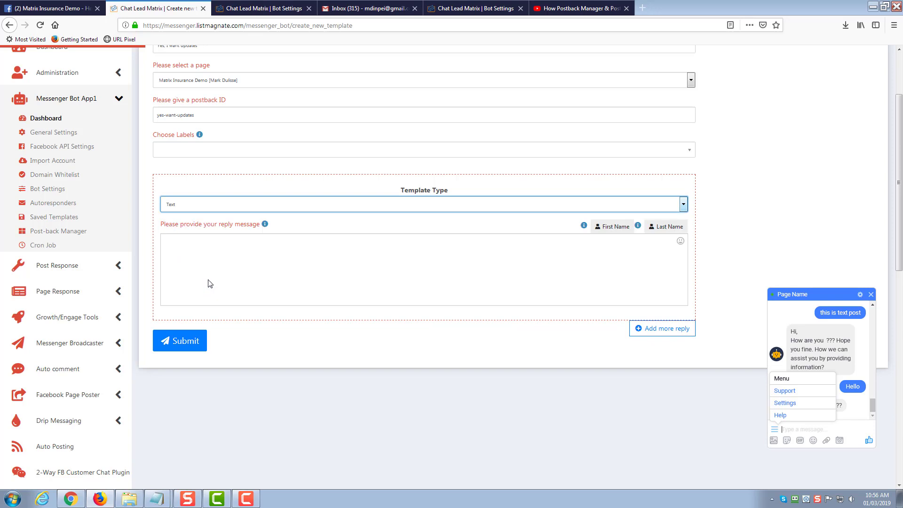
click(307, 250)
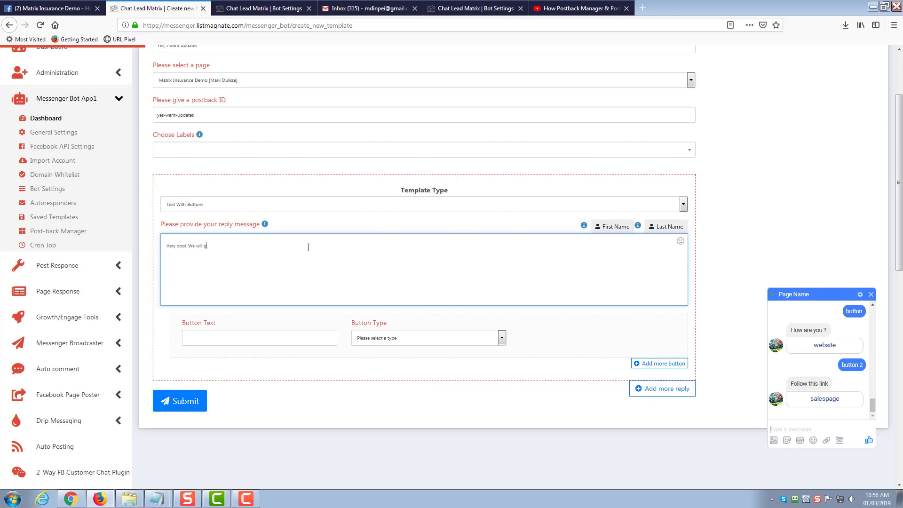
text(you updates when released.)
scroll(306, 244, up, 1)
scroll(306, 240, down, 1)
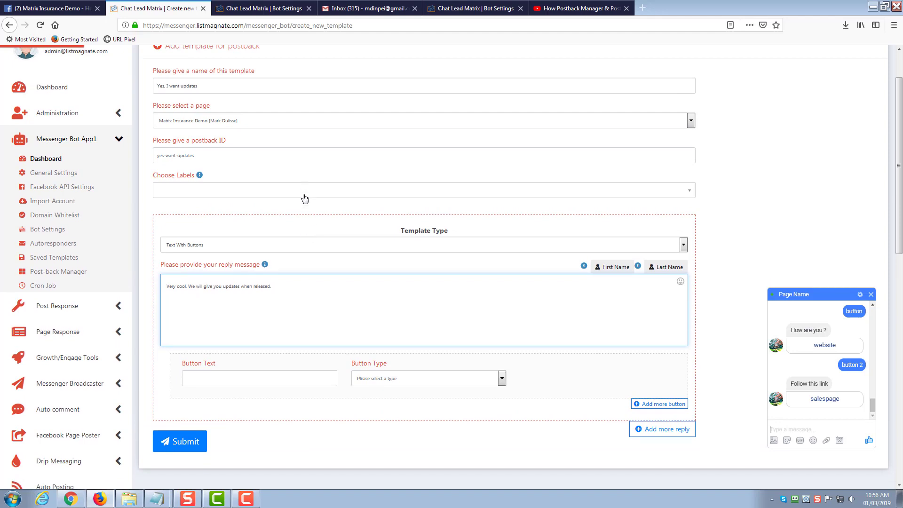
drag(272, 294, 183, 294)
click(290, 249)
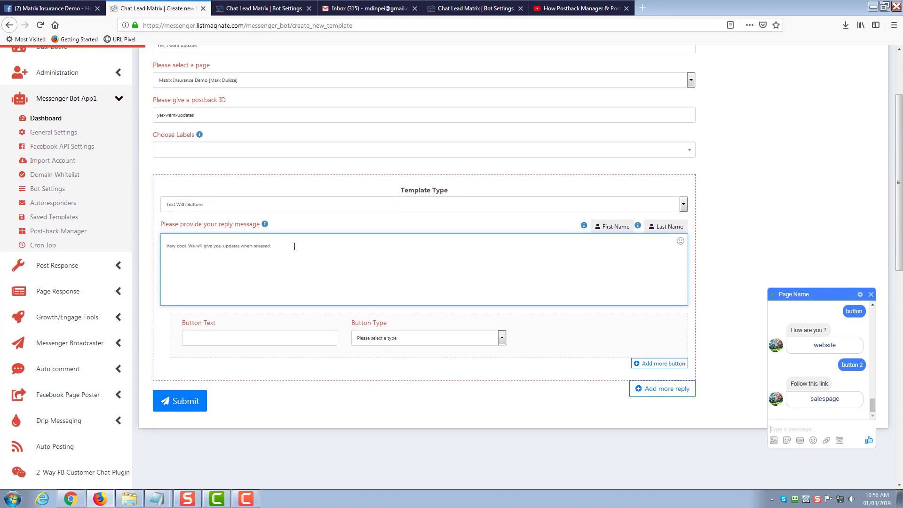
Step: Label the template's button "Thanks", make it a Post-back button with ID "thanks", and submit the template
scroll(289, 246, down, 1)
click(284, 288)
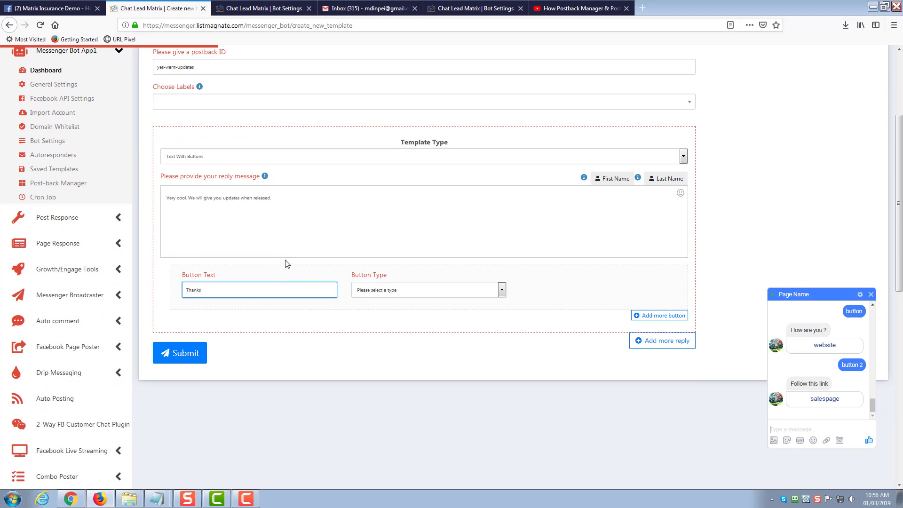
click(408, 291)
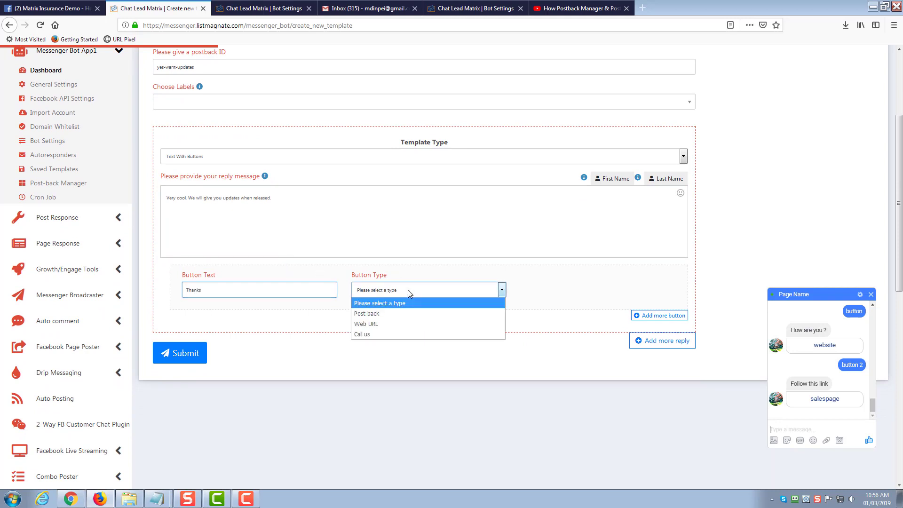
click(376, 313)
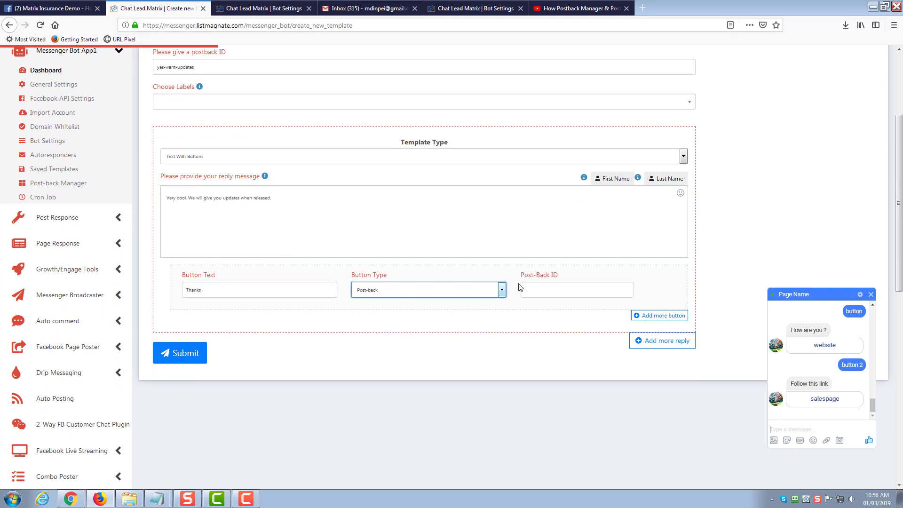
click(539, 289)
scroll(532, 291, up, 3)
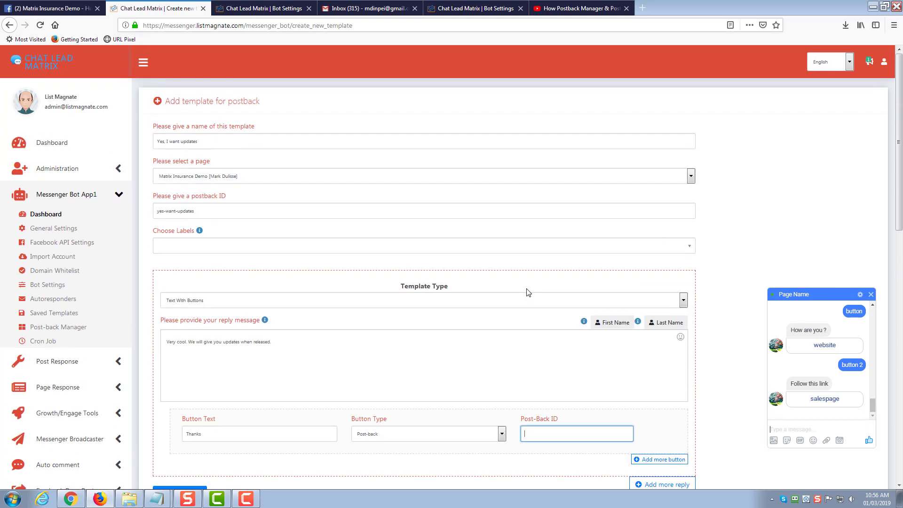
scroll(529, 293, down, 2)
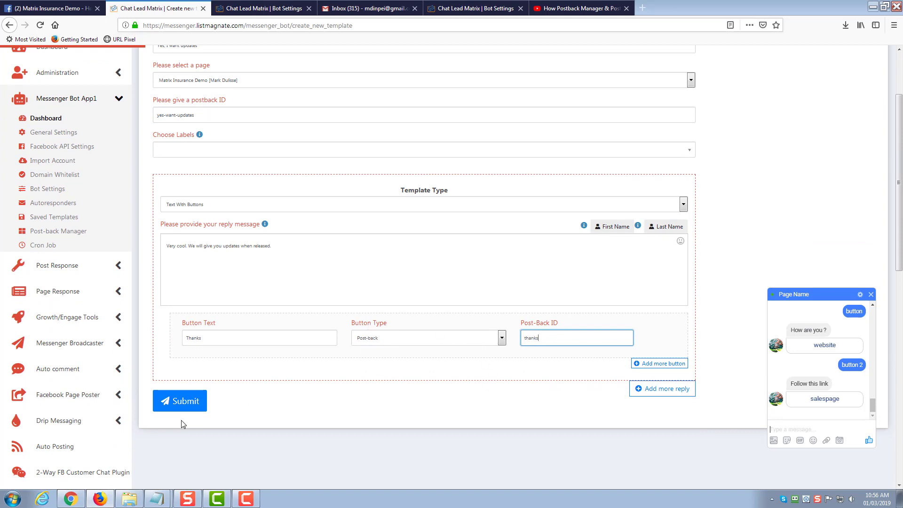
click(183, 405)
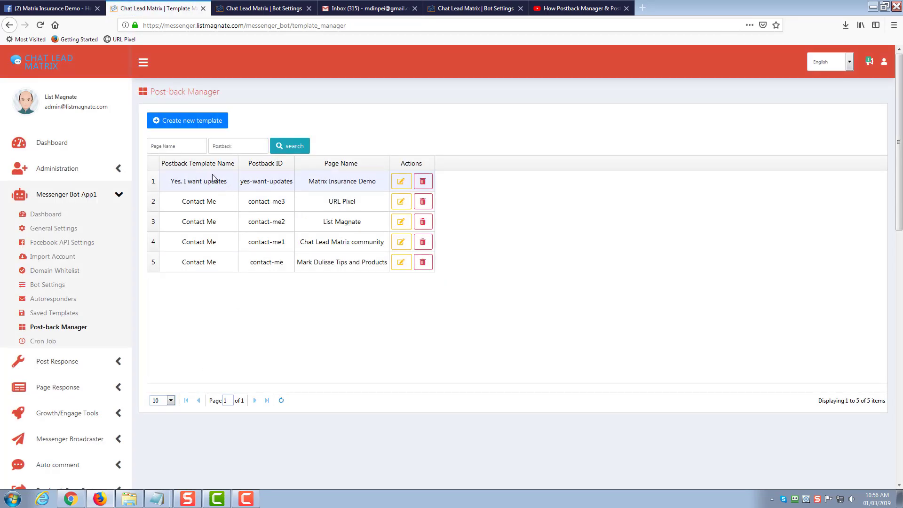
Step: Return to the Matrix Insurance Demo bot settings and set the Yes button's post-back ID to "Yes, I want updates [yes-want-updates]"
click(260, 9)
scroll(294, 178, up, 3)
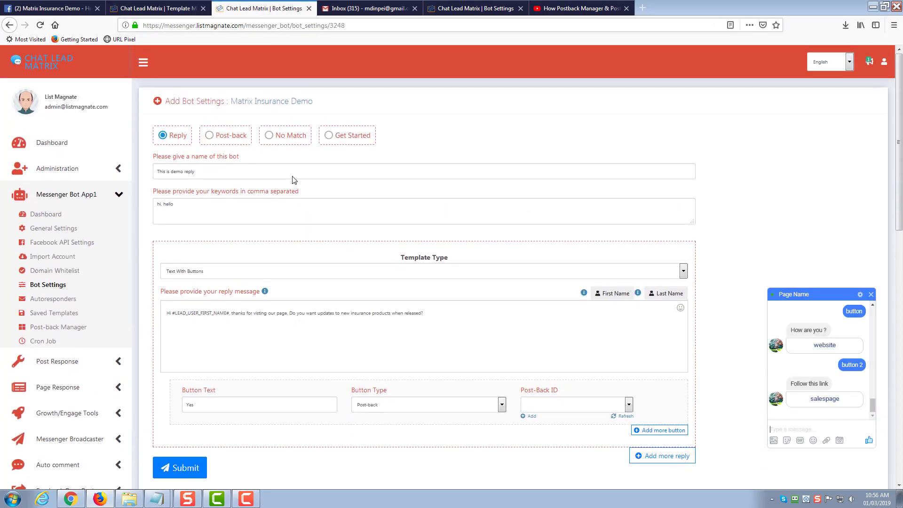
scroll(389, 193, down, 2)
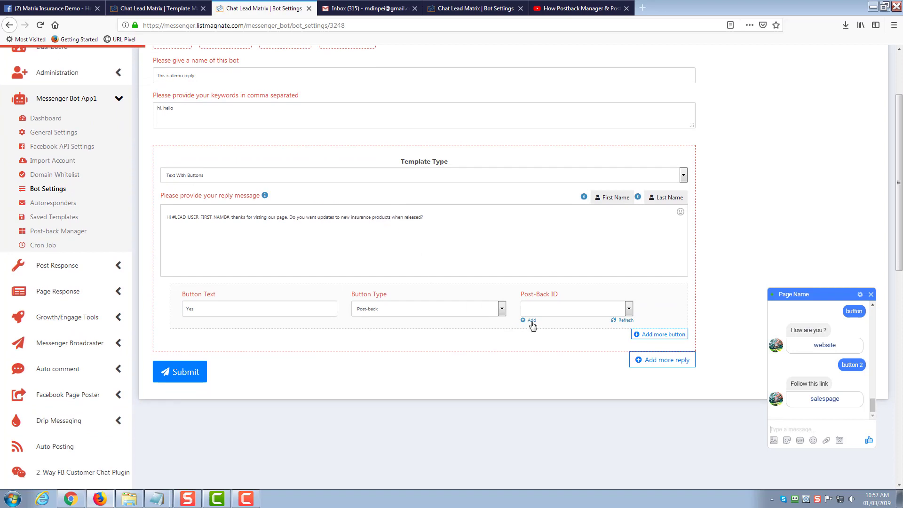
click(615, 311)
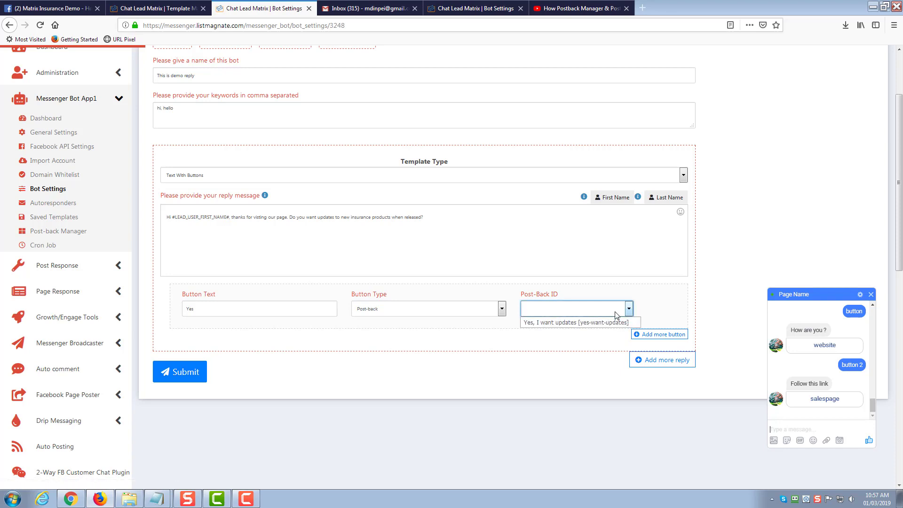
click(568, 324)
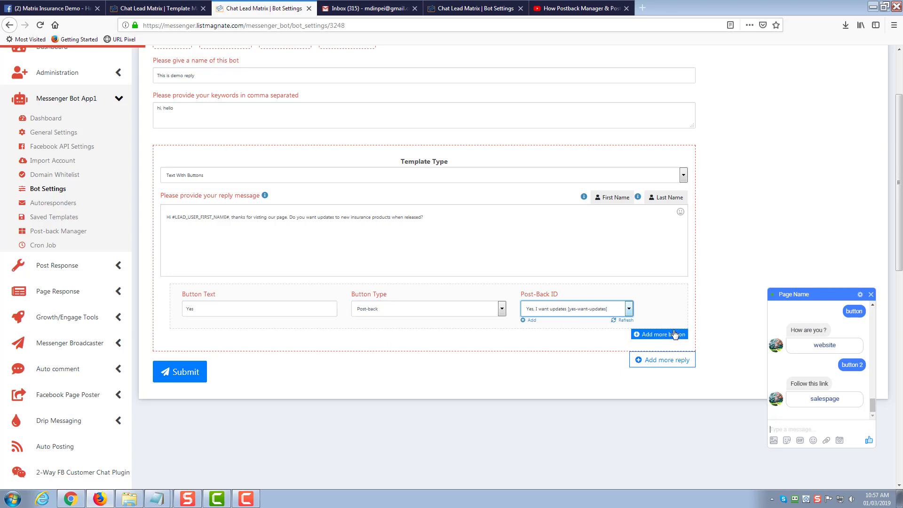
Step: Add a second button to the reply, labelled "No", with the button type Post-back
click(660, 335)
click(242, 354)
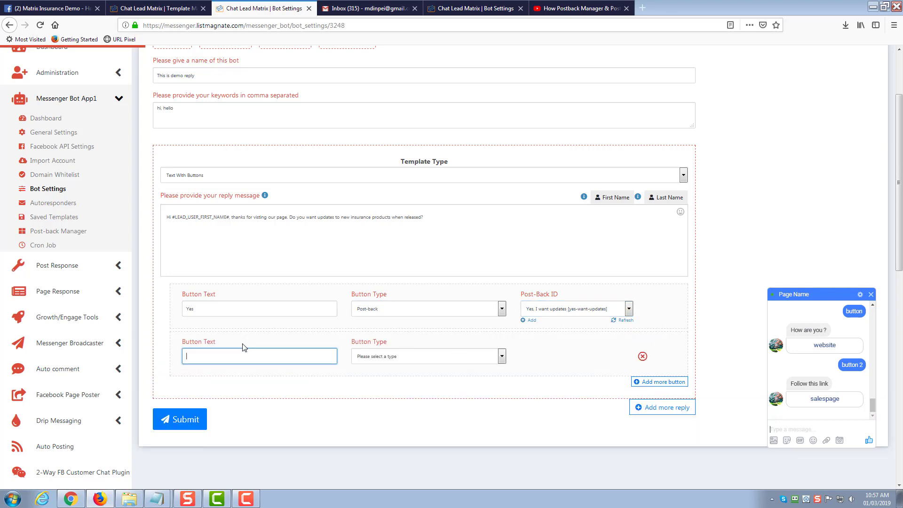
click(405, 361)
click(396, 380)
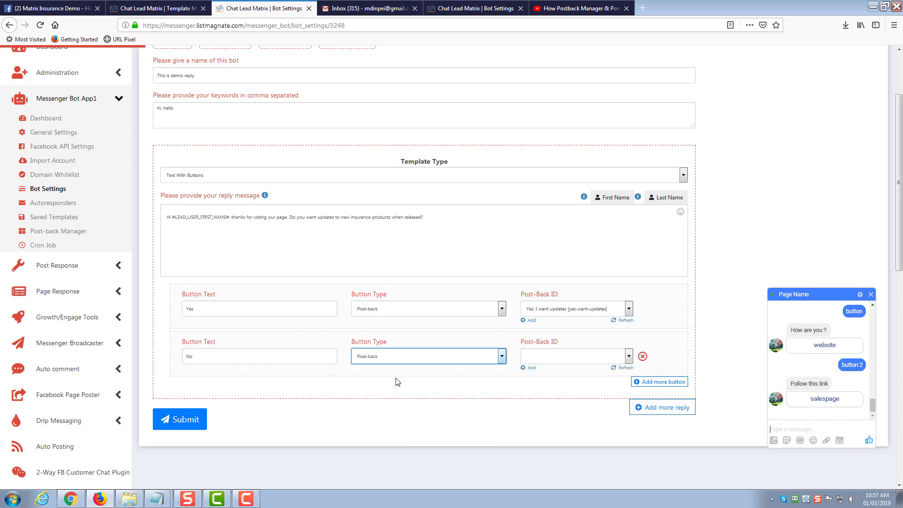
Step: Check the No button's post-back ID choices, the Post-back Manager list and the form for adding a template, closing the form without saving
click(552, 361)
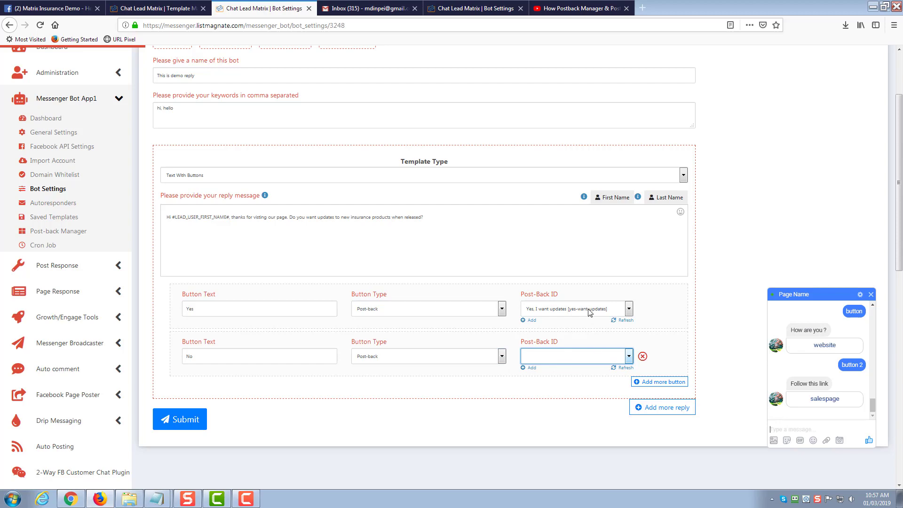
click(530, 368)
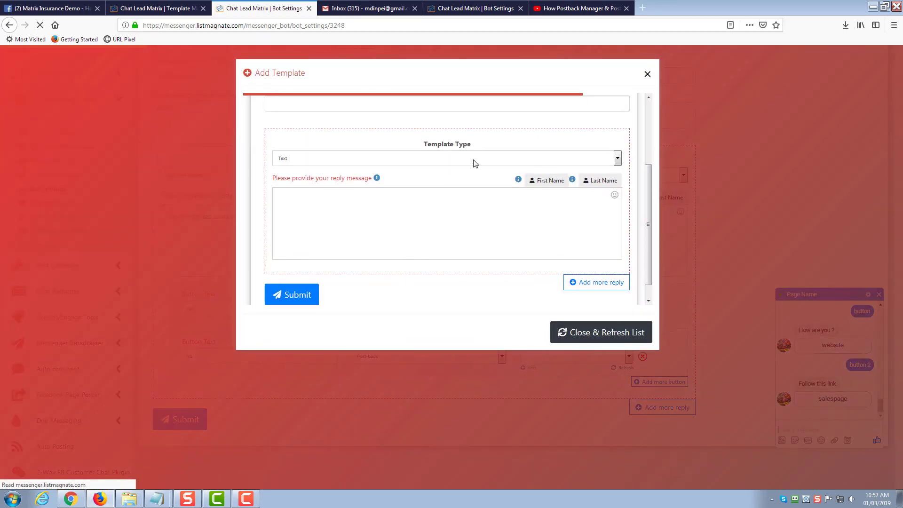
click(647, 73)
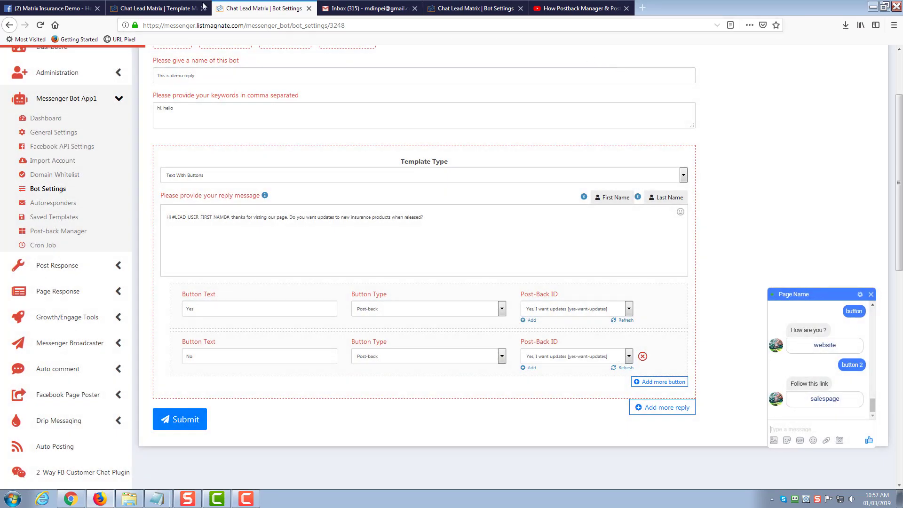
click(179, 9)
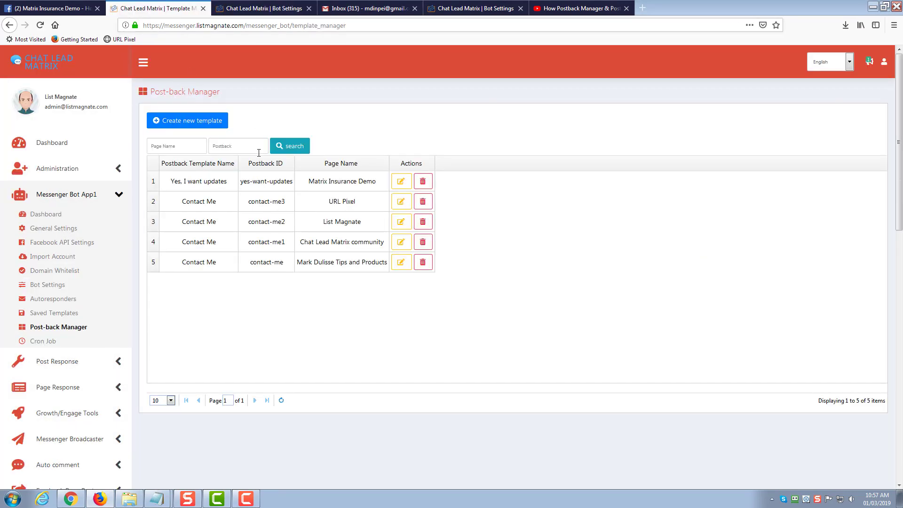
click(257, 10)
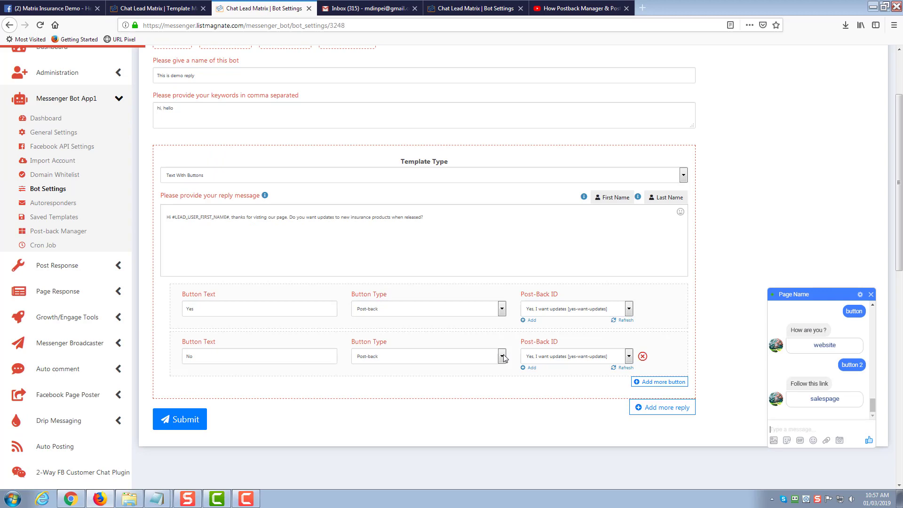
click(530, 368)
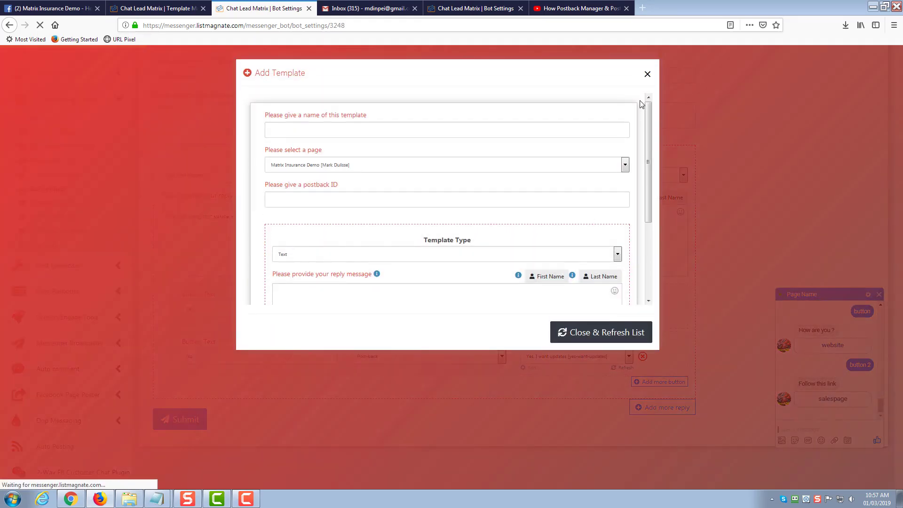
click(647, 74)
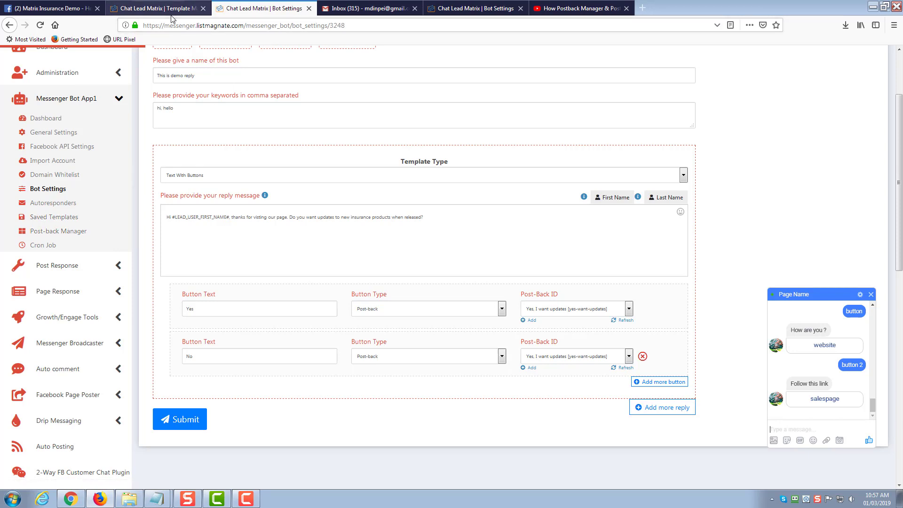
Step: Create a Post-back Manager template named "No updates" for the Matrix Insurance Demo page, with postback ID "no-updates-to-products"
click(155, 8)
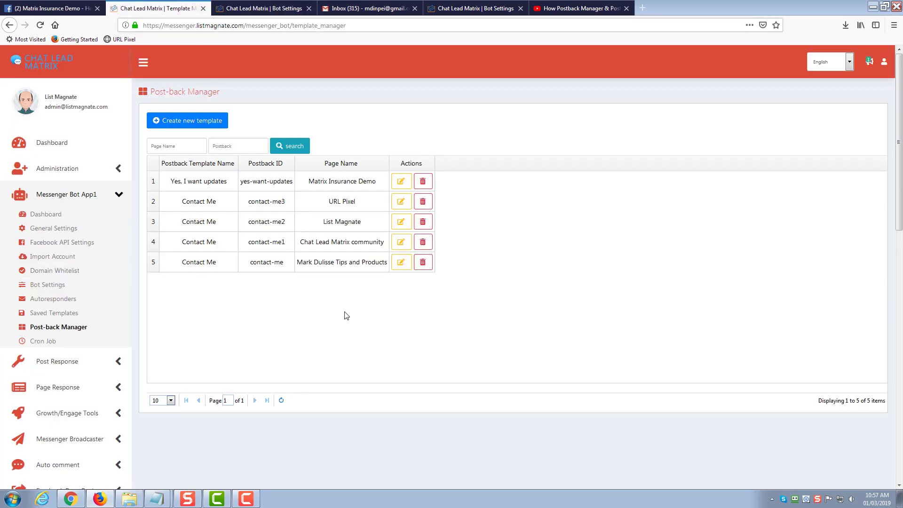
click(188, 121)
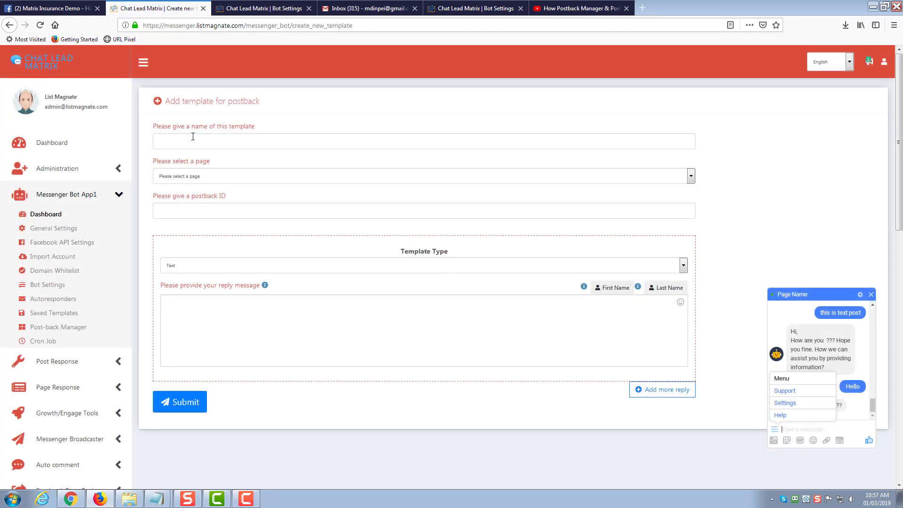
click(194, 139)
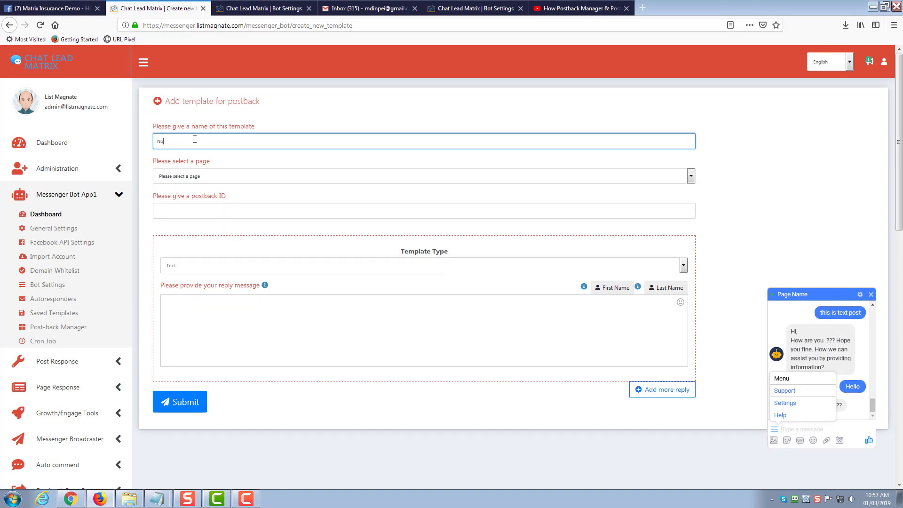
click(216, 177)
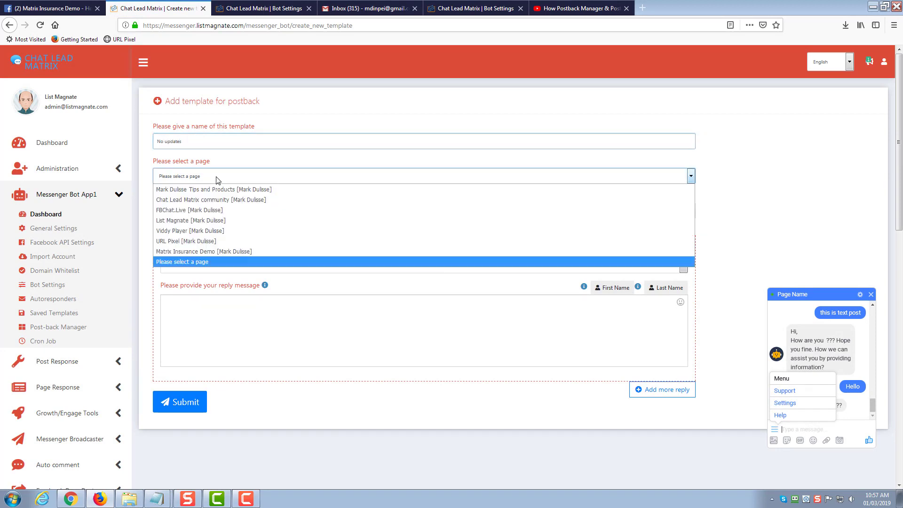
click(224, 255)
click(217, 210)
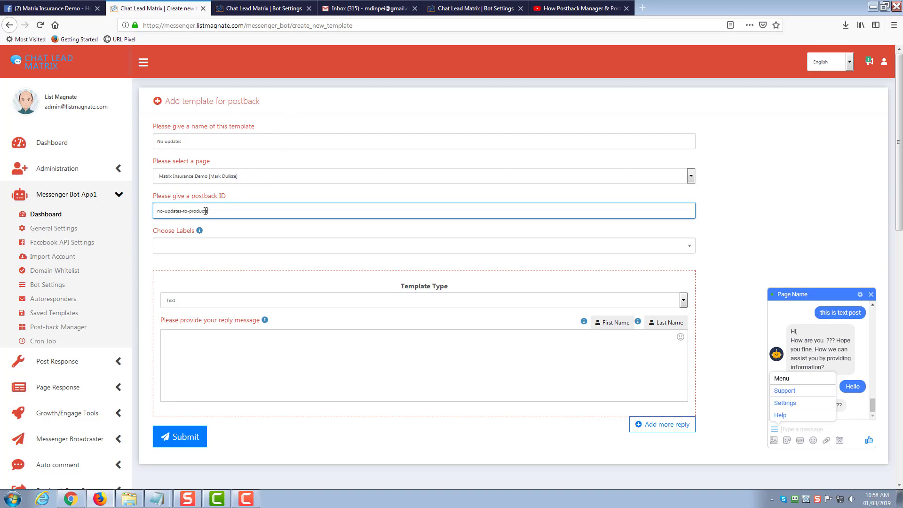
Step: Set the "No updates" template's type to Text With Buttons
scroll(196, 271, down, 3)
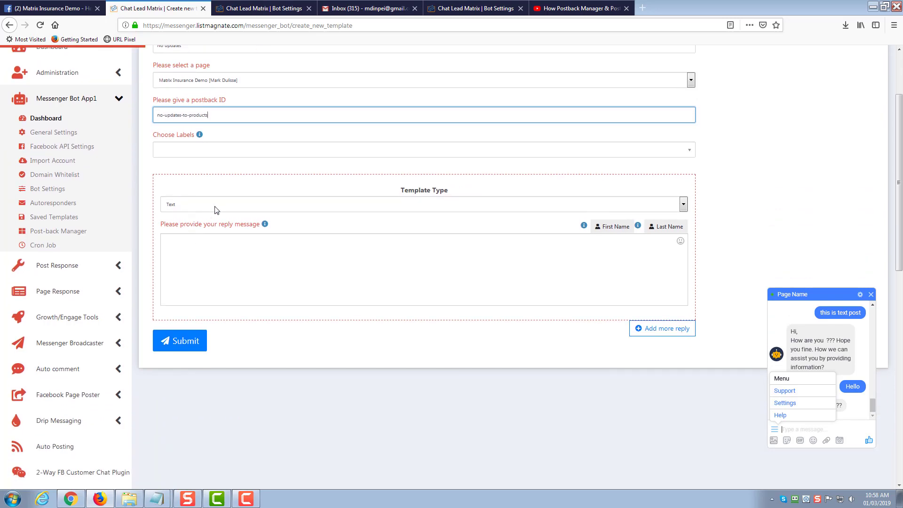
click(215, 207)
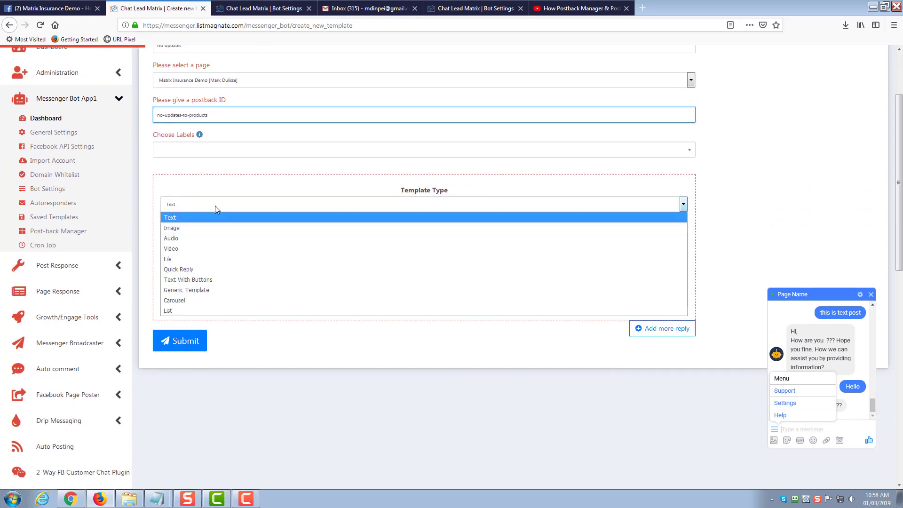
click(195, 280)
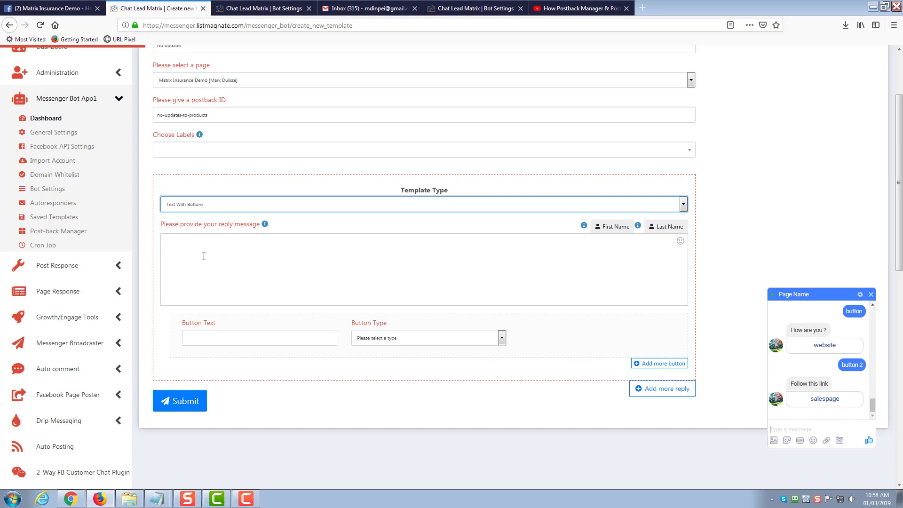
Step: Write the template's reply "Sorry to hear that. However, if you change your mind, simply click on the button below" and label its button "Get Updates"
click(203, 256)
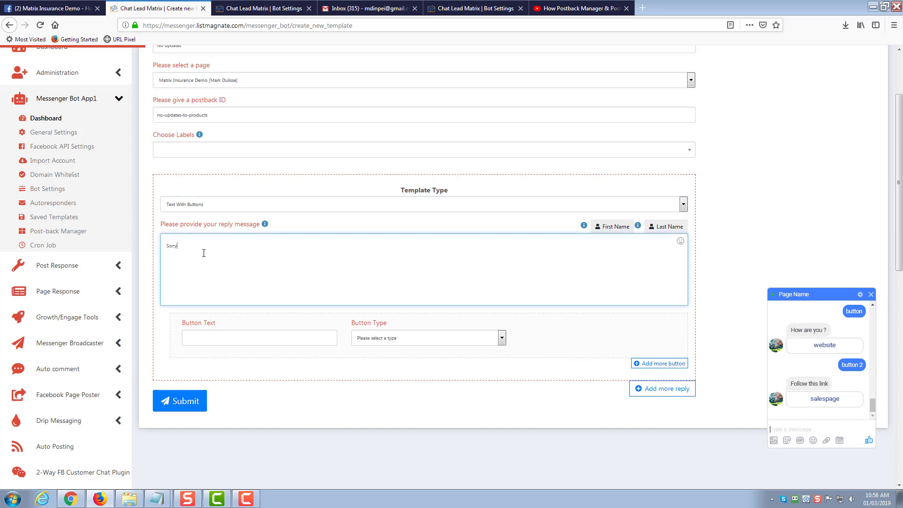
text(Sorry to hear that. However, if you change your mind, simply click on the button below)
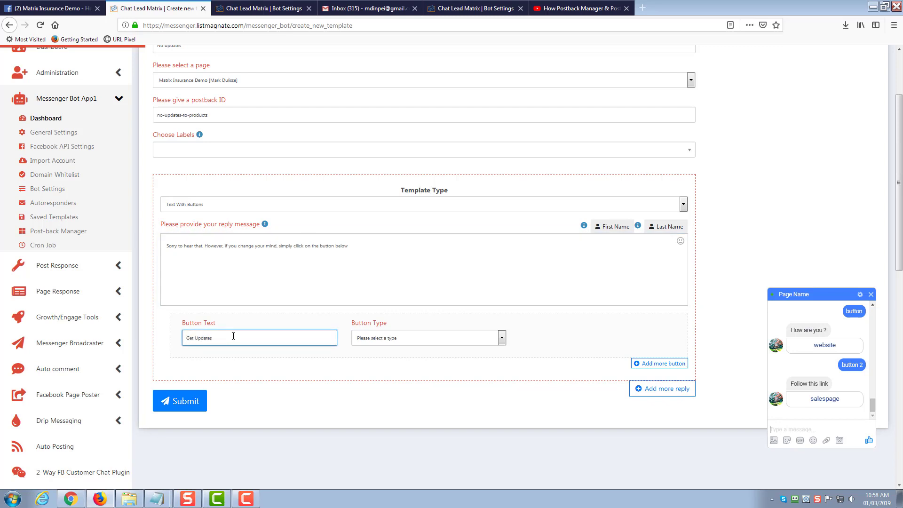
scroll(292, 266, up, 2)
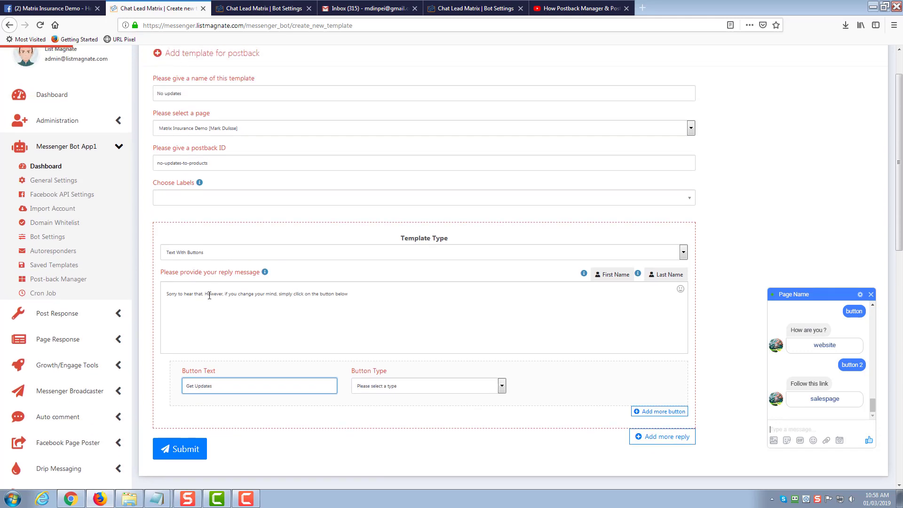
scroll(209, 295, down, 2)
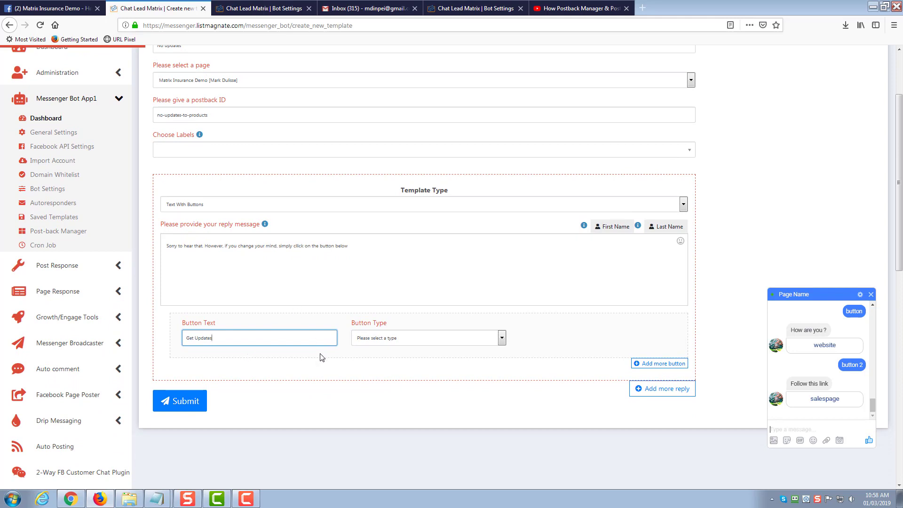
Step: Make the "Get Updates" button a Post-back with post-back ID "updates-after-no" and submit the template
click(399, 342)
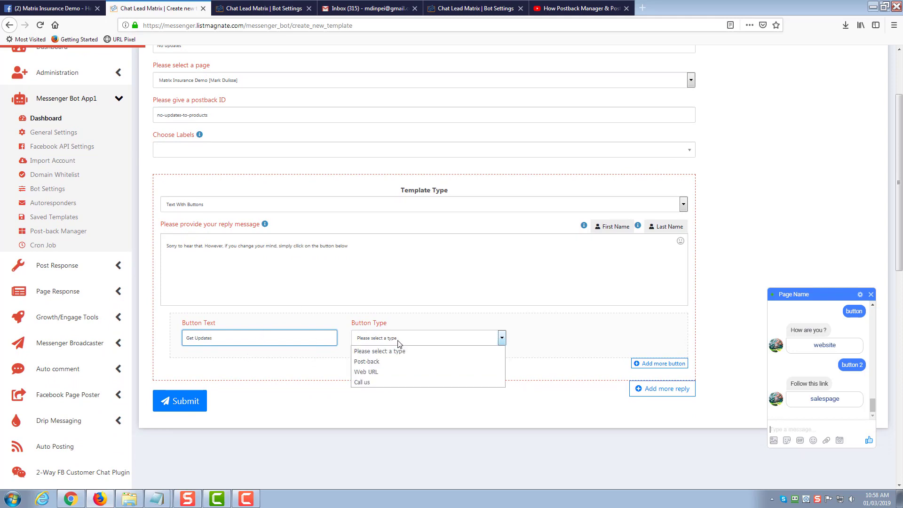
click(394, 361)
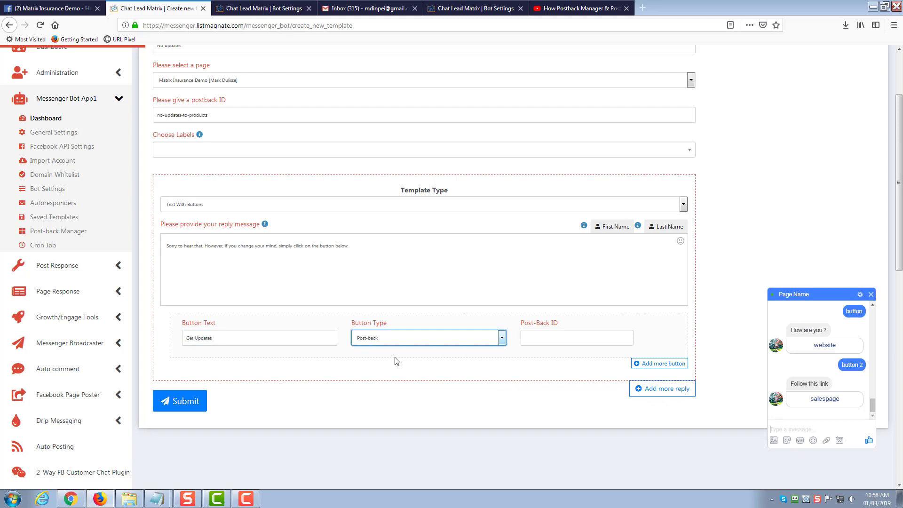
click(532, 335)
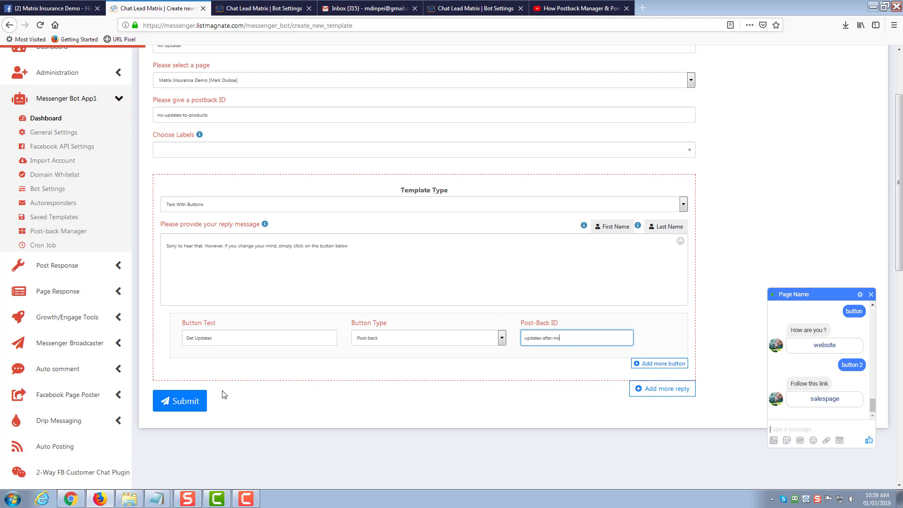
click(190, 401)
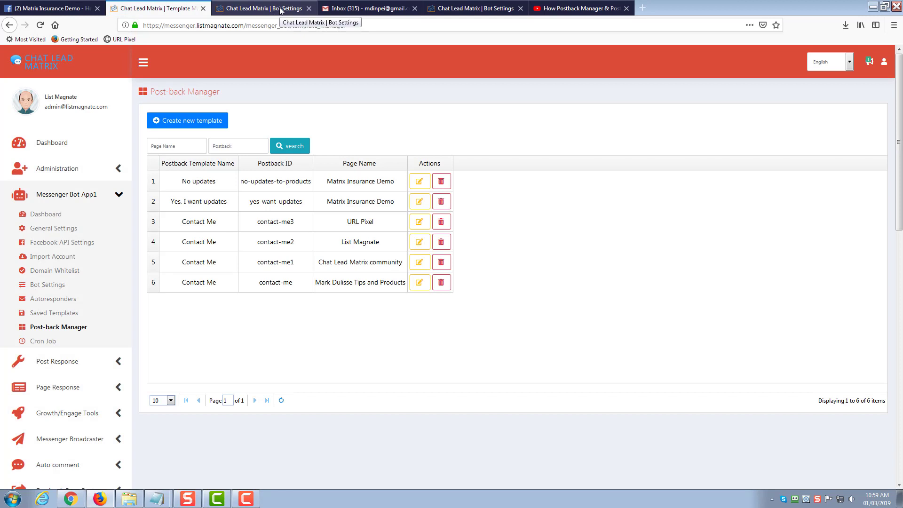
Step: Assign the post-back ID "No updates [no-updates-to-products]" to the demo reply's No button and submit the bot
click(281, 10)
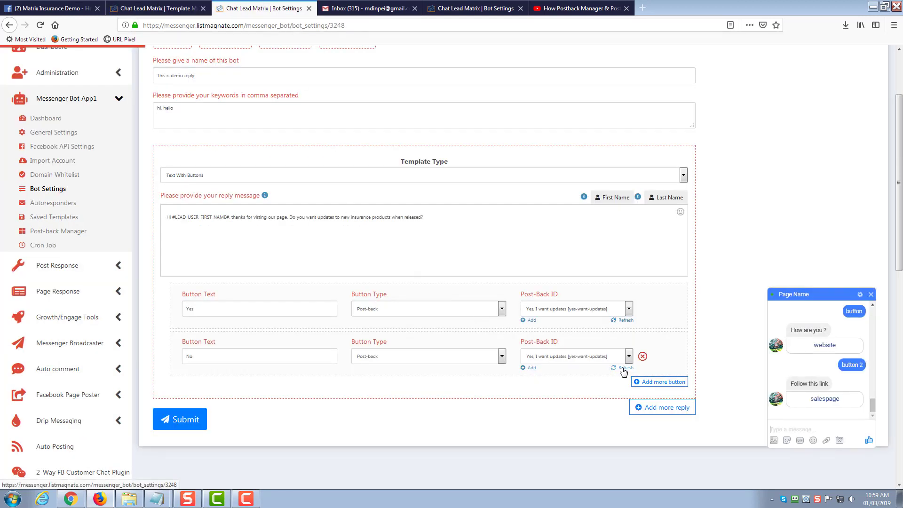
click(597, 359)
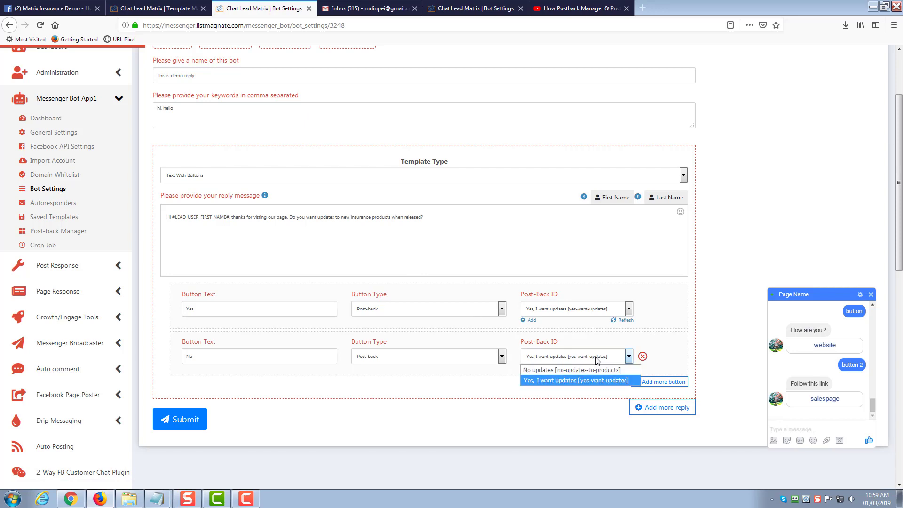
click(555, 370)
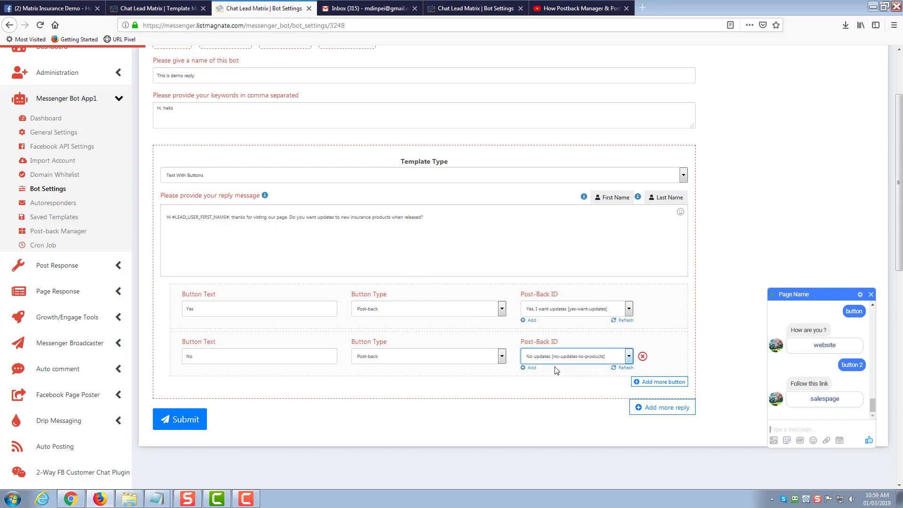
click(172, 420)
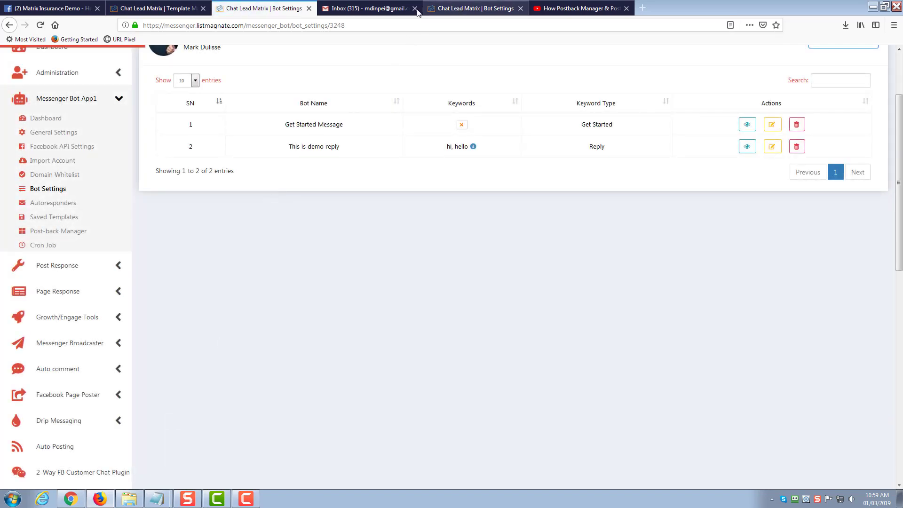
Step: Test the bot in the Matrix Insurance Demo page's Facebook chat by sending "hi" and answering with Yes and Thanks
click(57, 12)
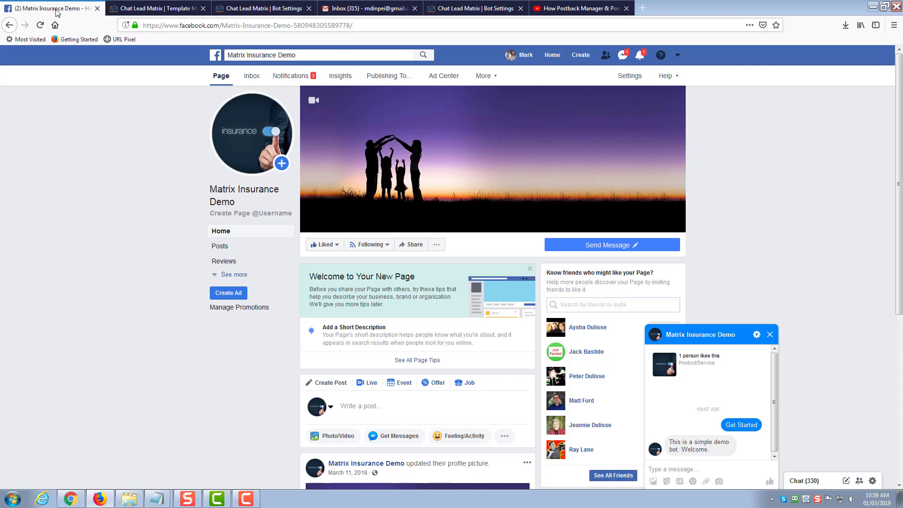
click(704, 464)
text(hi)
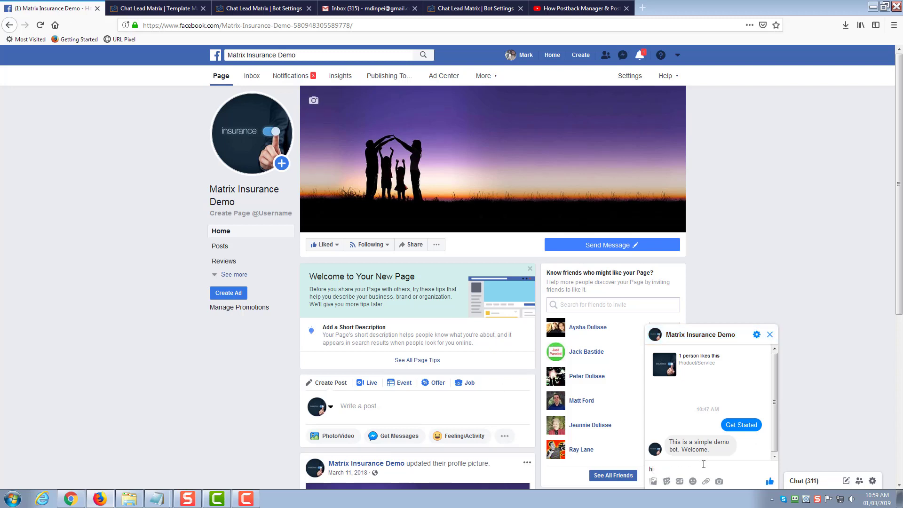
key(Return)
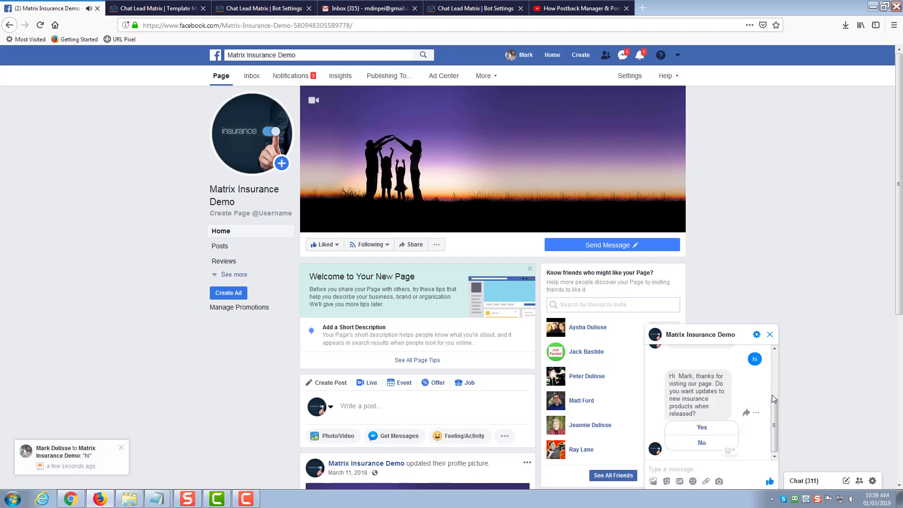
click(701, 427)
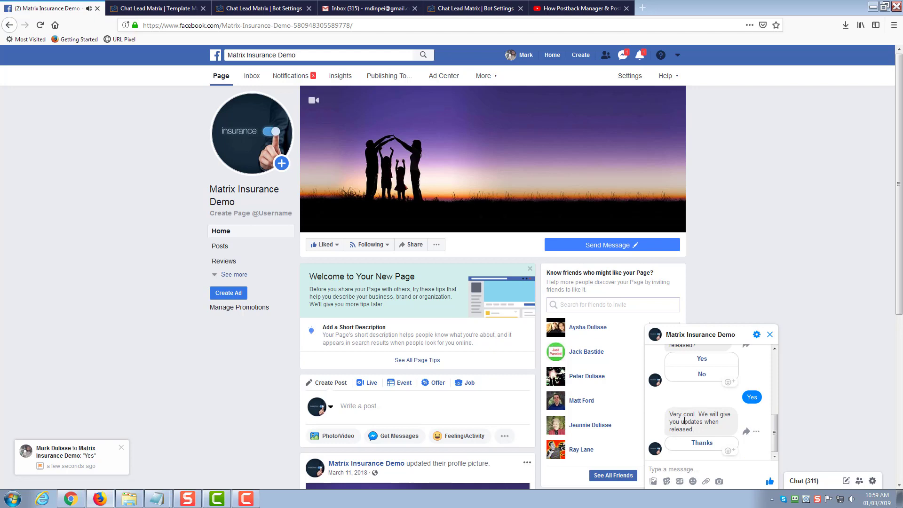
click(698, 447)
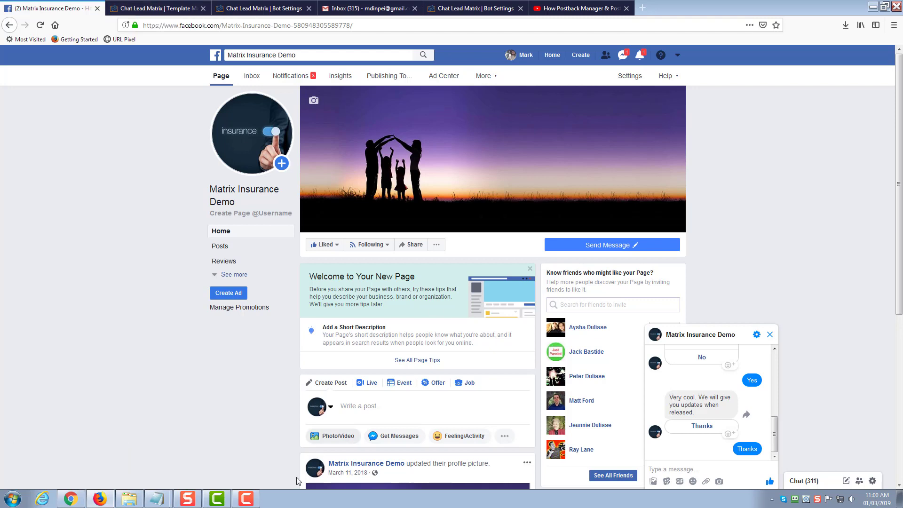
click(246, 499)
click(882, 428)
Step: Return to the Chat Lead Matrix bot settings and start a new bot of type Post-back for Matrix Insurance Demo
click(168, 10)
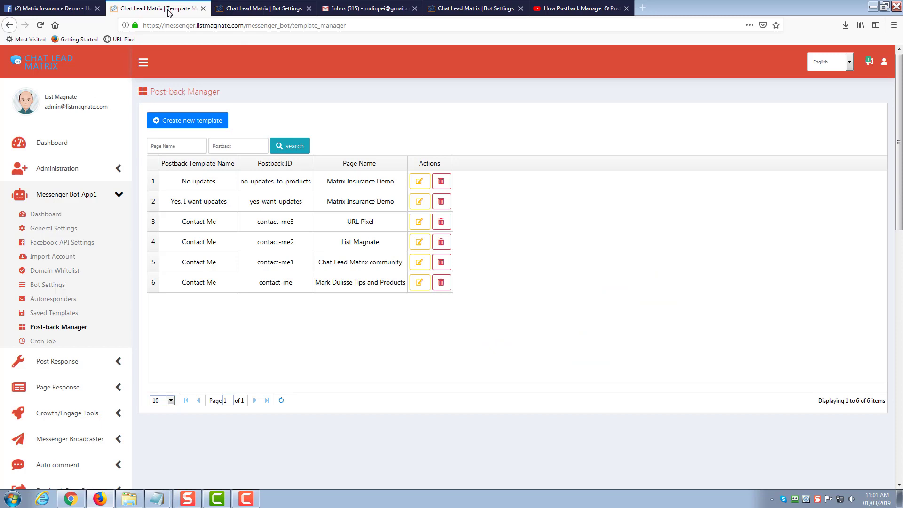
click(273, 8)
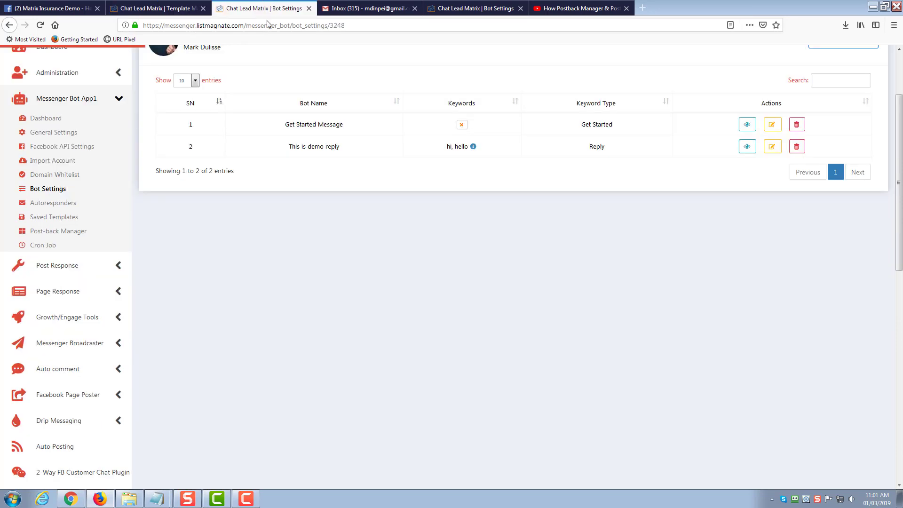
scroll(420, 337, up, 3)
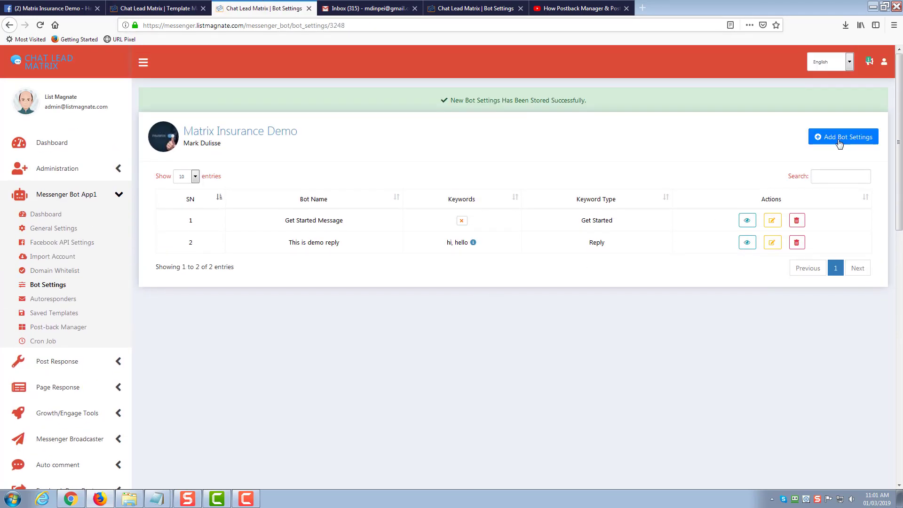
click(838, 141)
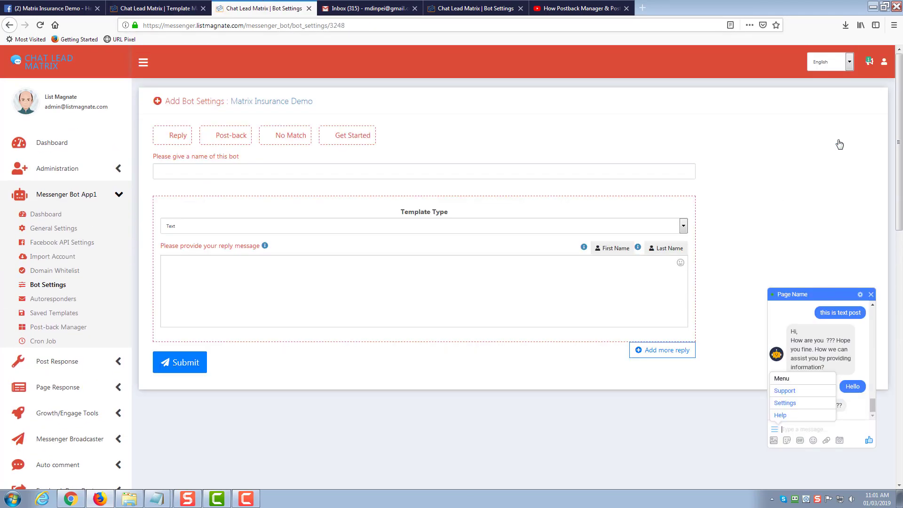
click(210, 137)
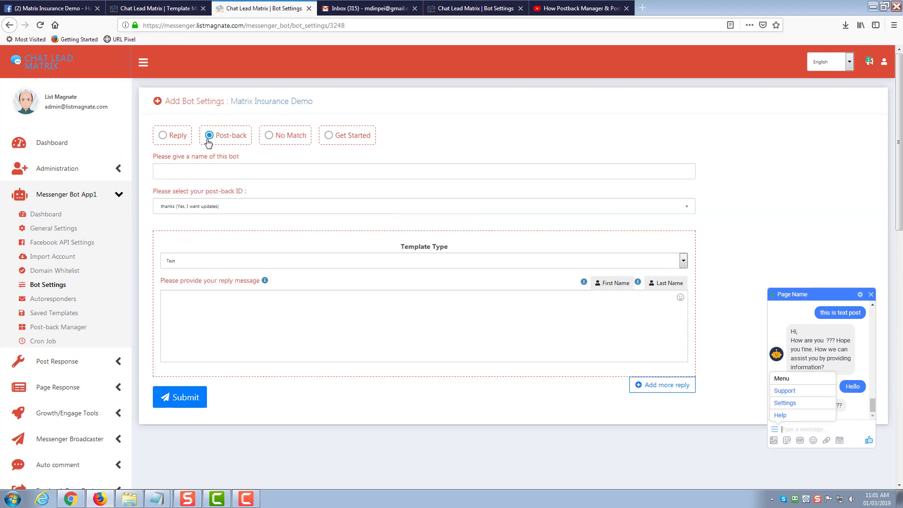
click(209, 167)
text(Thanks)
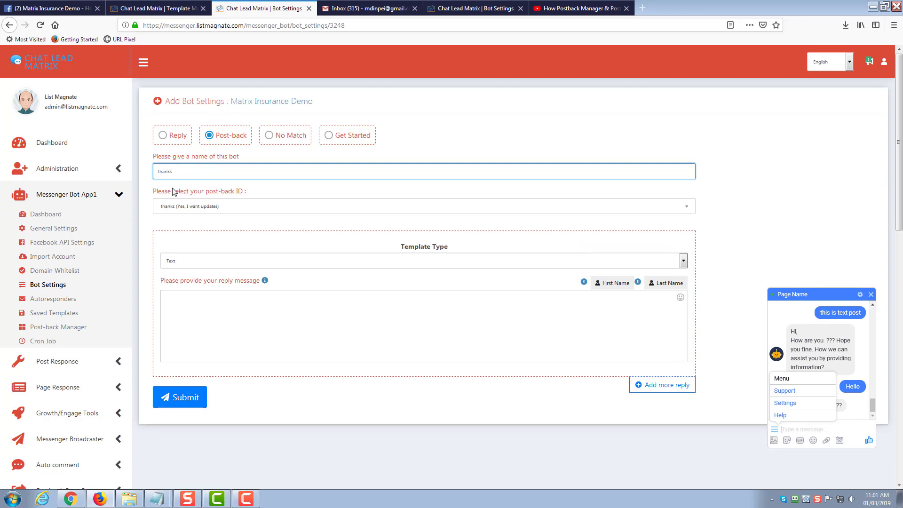
click(225, 207)
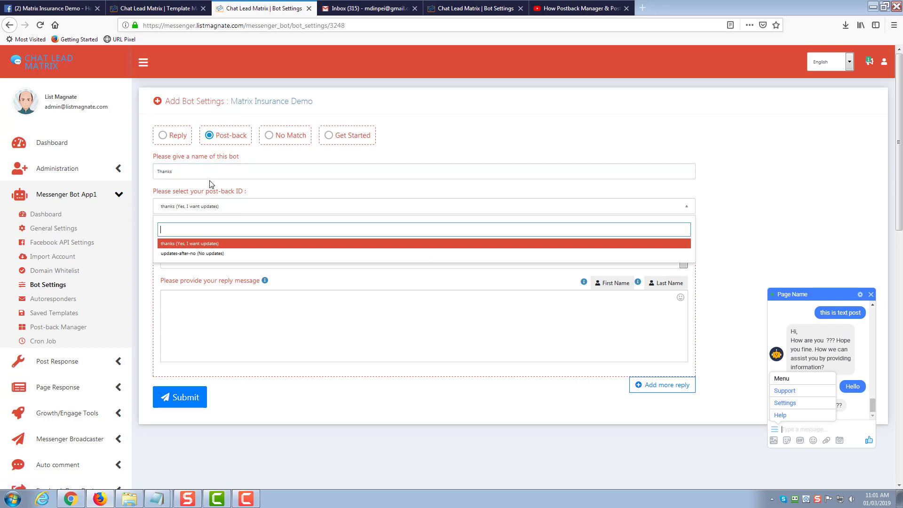
click(208, 170)
Step: Name the new bot "Postback Child Updates" and select the post-back ID "thanks (Yes, I want updates)"
drag(208, 170, 149, 173)
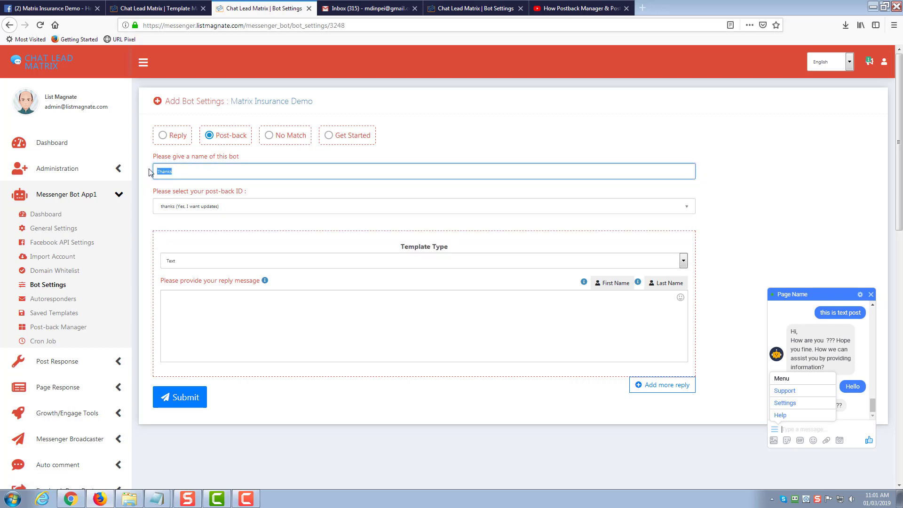
text(Postback Child Update)
click(205, 205)
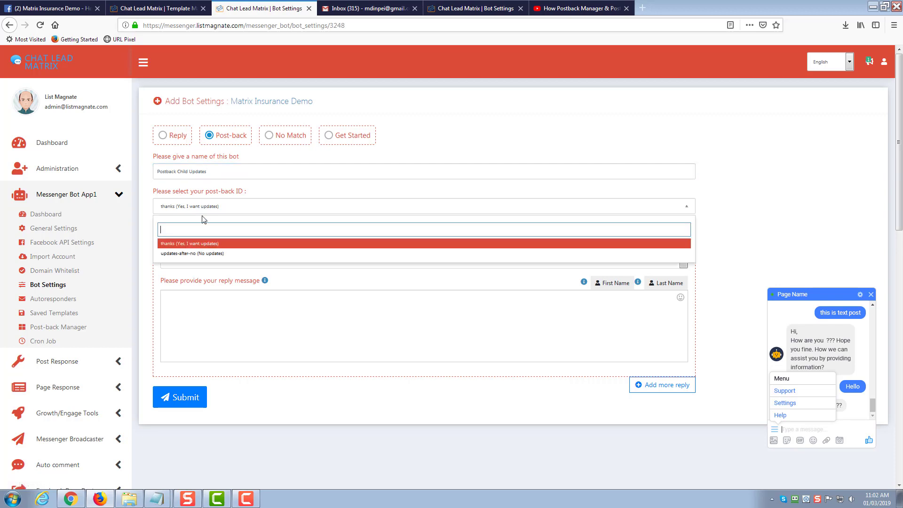
click(200, 244)
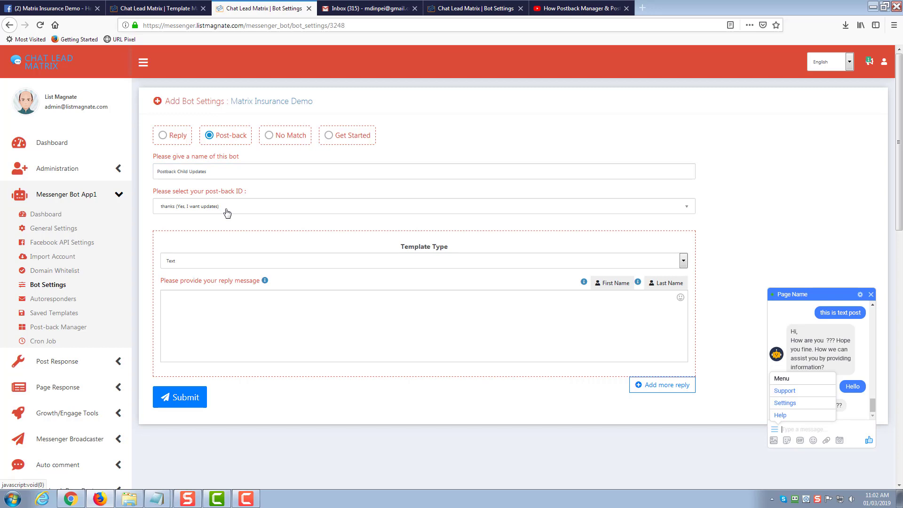
Step: Write the reply message "Super awesome. You are back on the list for getting updates", and try an additional reply block, removing it again
click(240, 297)
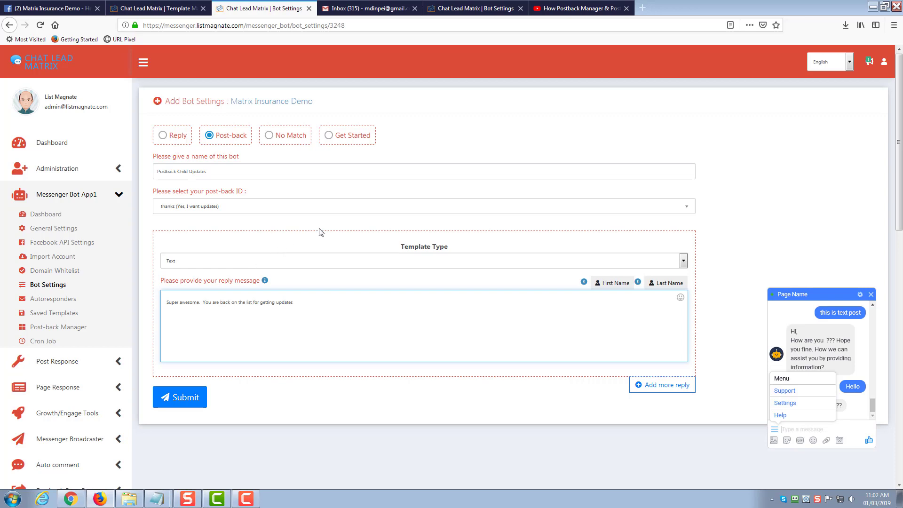
scroll(318, 227, down, 2)
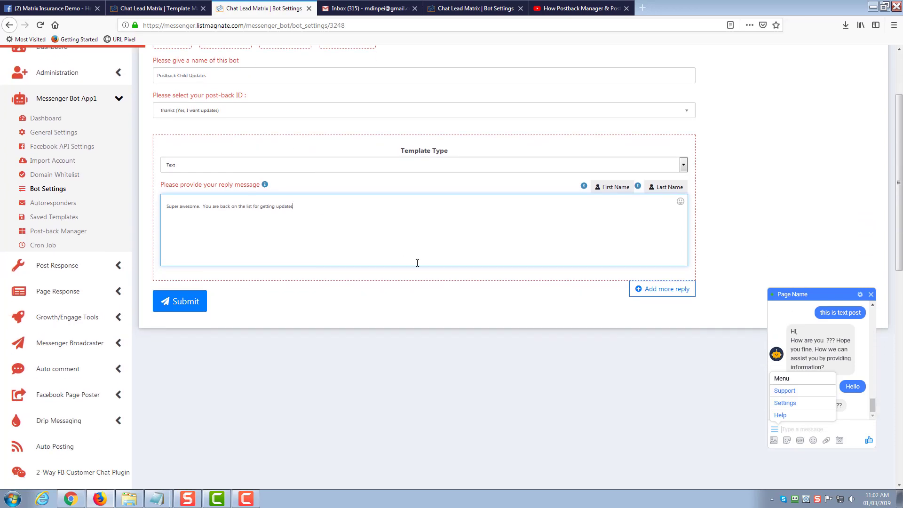
click(659, 289)
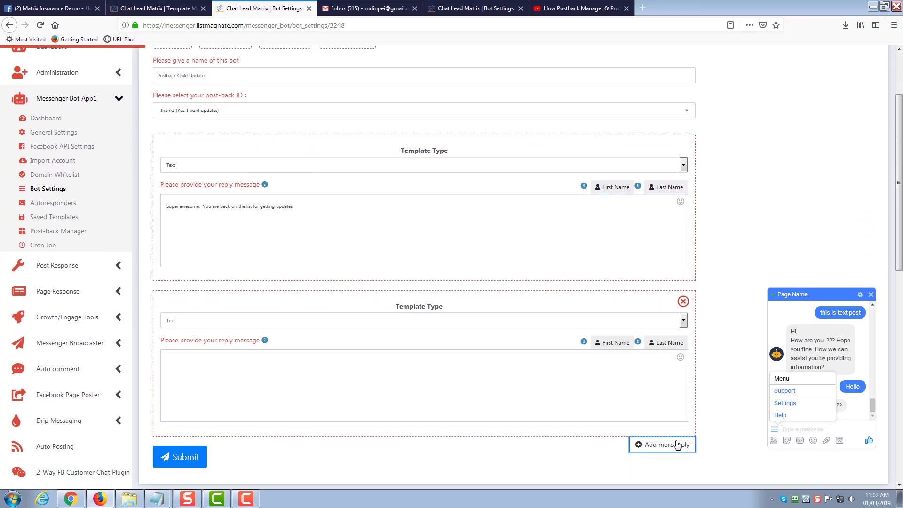
click(684, 302)
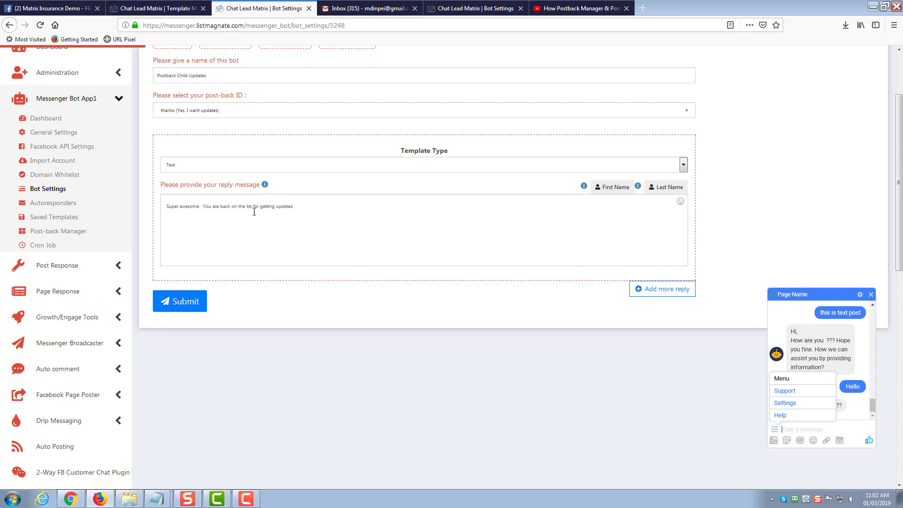
Step: Review the reply message and submit the "Postback Child Updates" bot
click(298, 206)
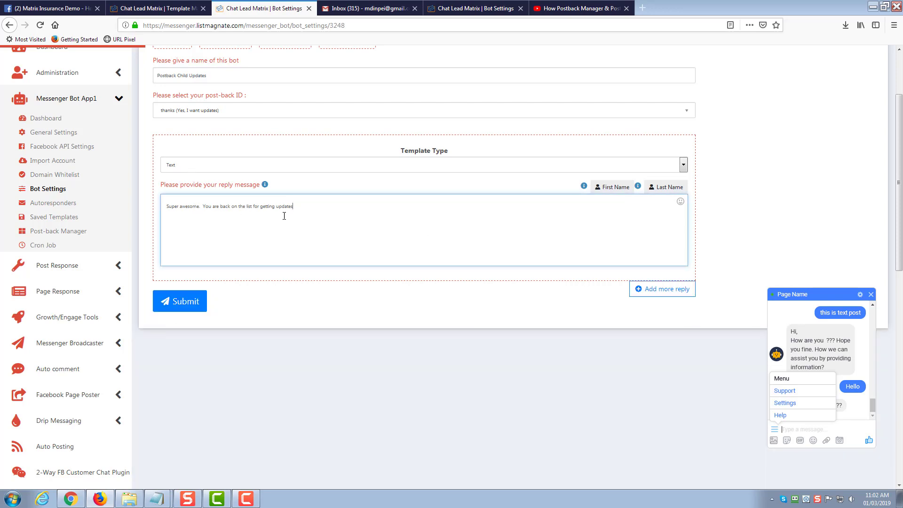
scroll(339, 200, down, 2)
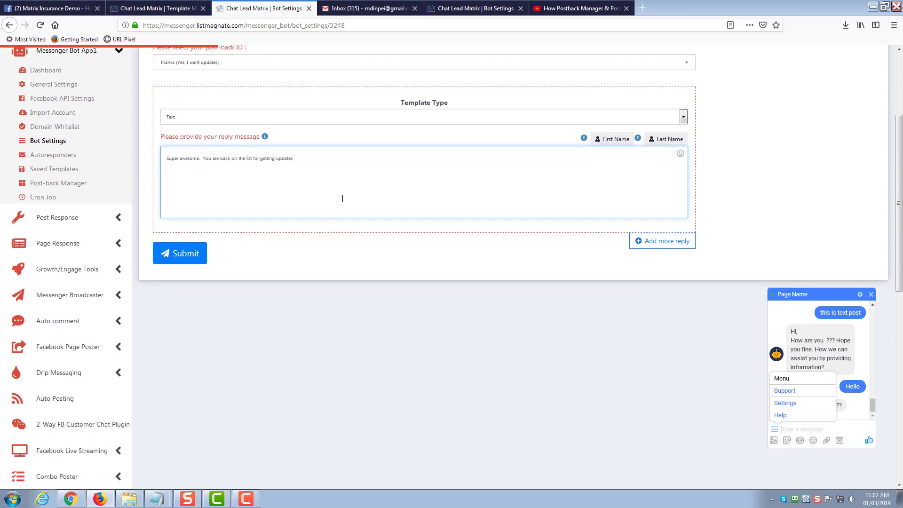
scroll(234, 168, up, 2)
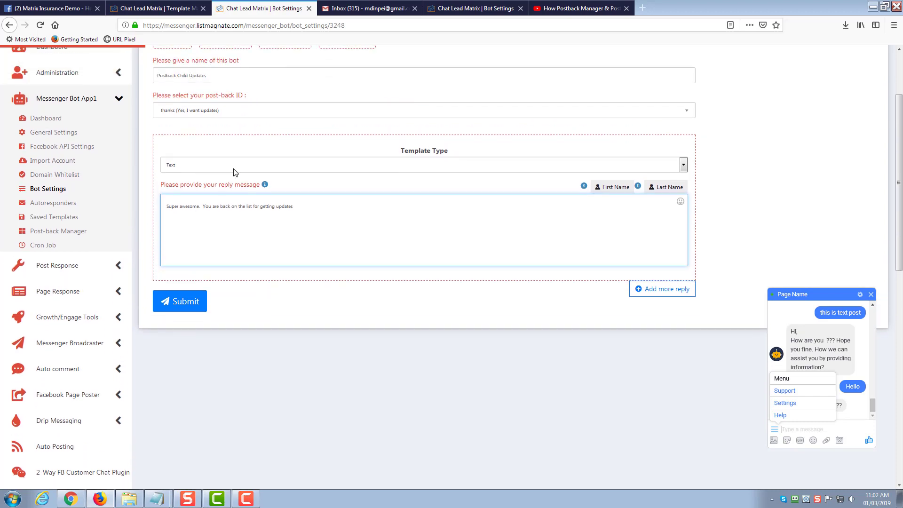
click(177, 303)
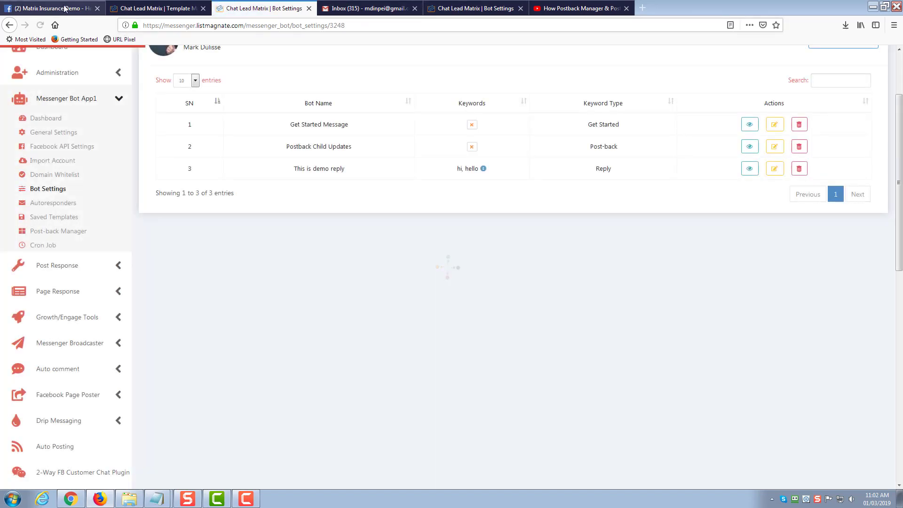
Step: Switch to the Matrix Insurance Demo Facebook page and test the chat by choosing Thanks, and No on the earlier updates question
click(83, 10)
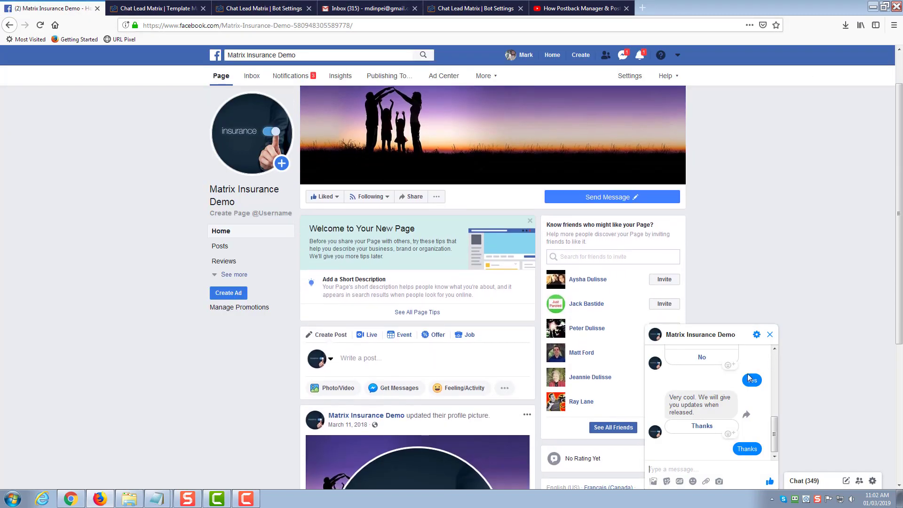
click(698, 427)
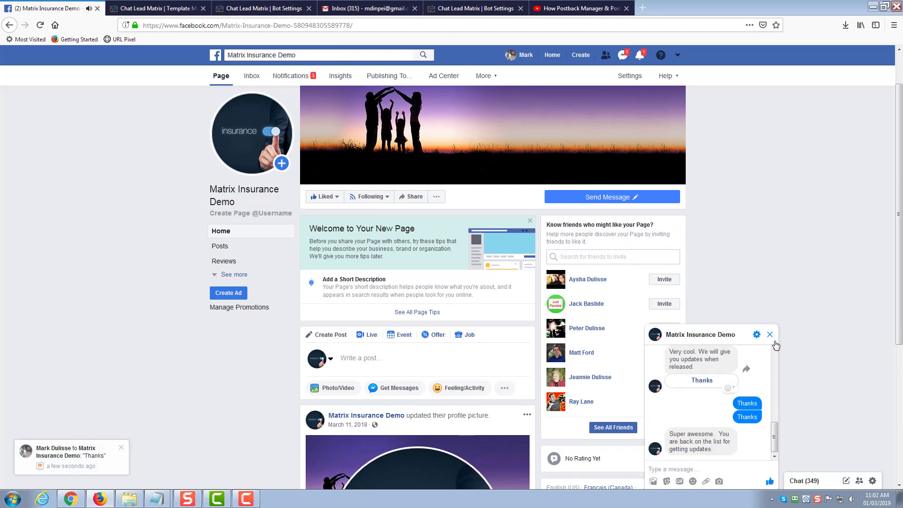
drag(775, 429, 777, 405)
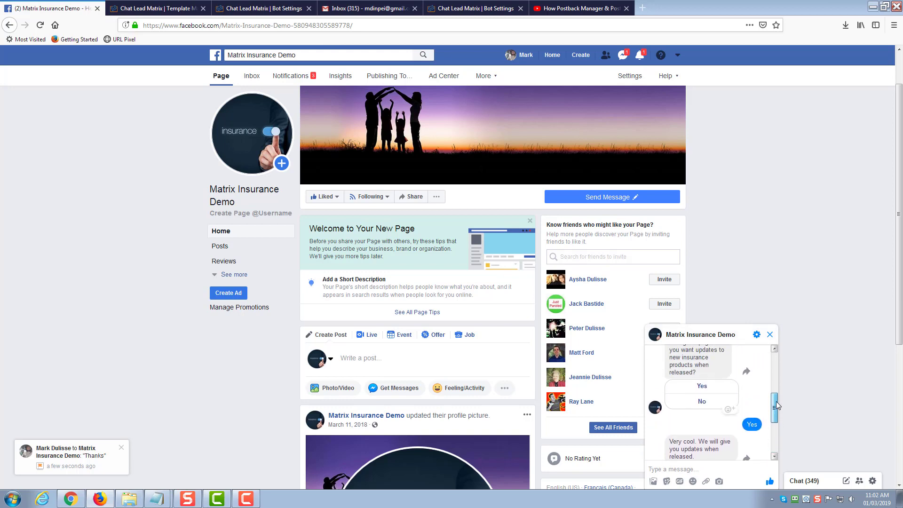
click(701, 403)
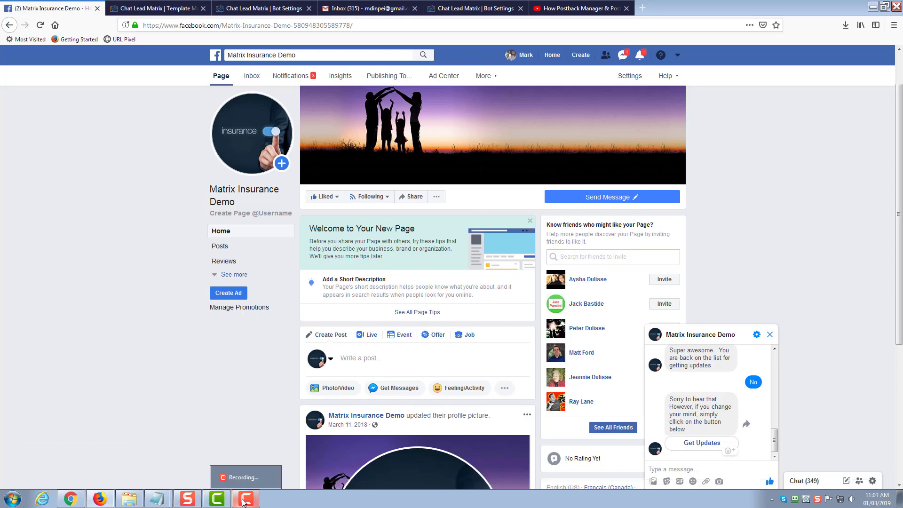
click(243, 502)
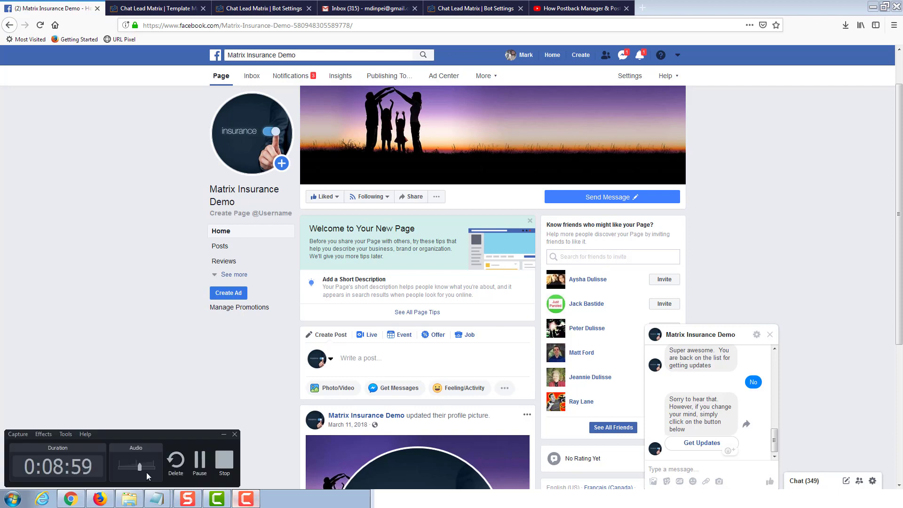
click(195, 464)
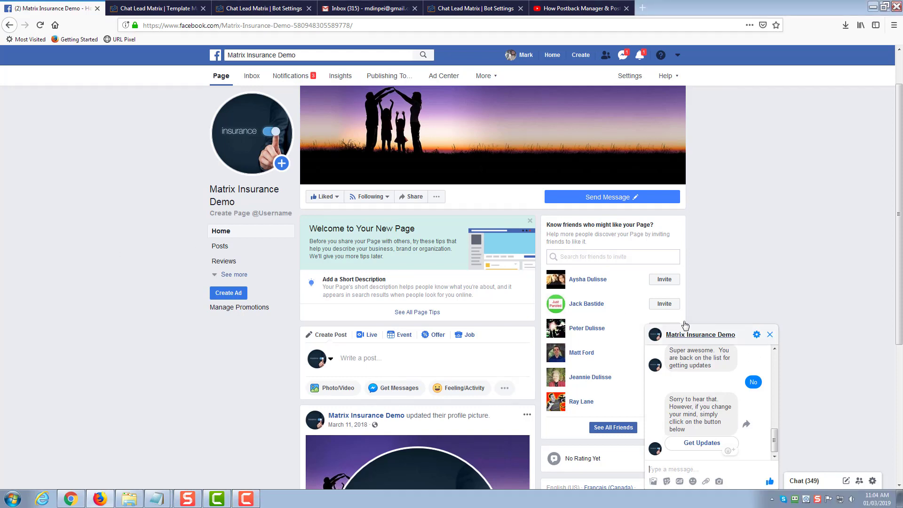
Step: Try the Get Updates reply in the chat, and start a new Post-back bot for Matrix Insurance Demo in the Chat Lead Matrix bot settings
click(710, 443)
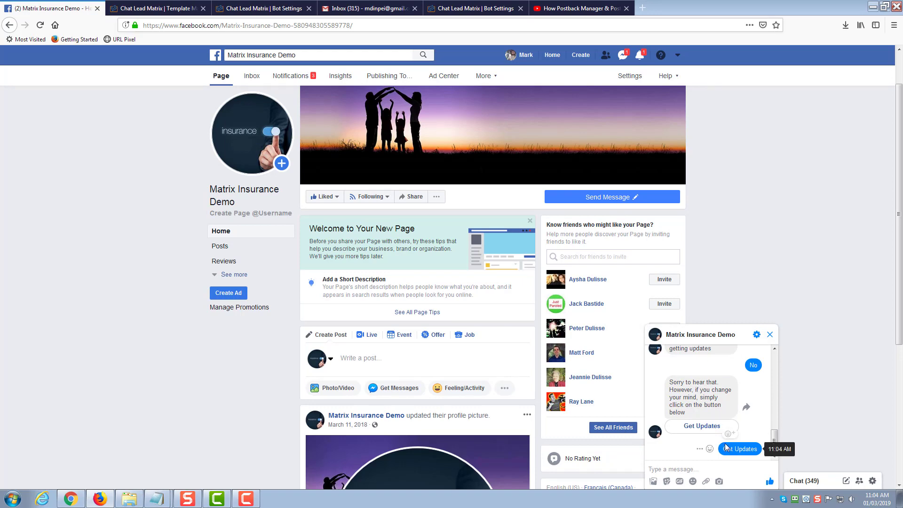
click(176, 9)
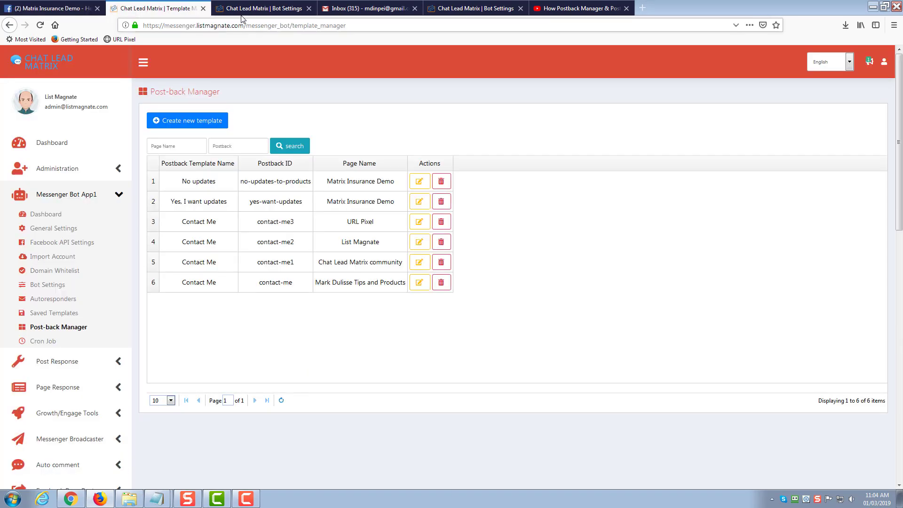
click(262, 10)
scroll(542, 240, up, 3)
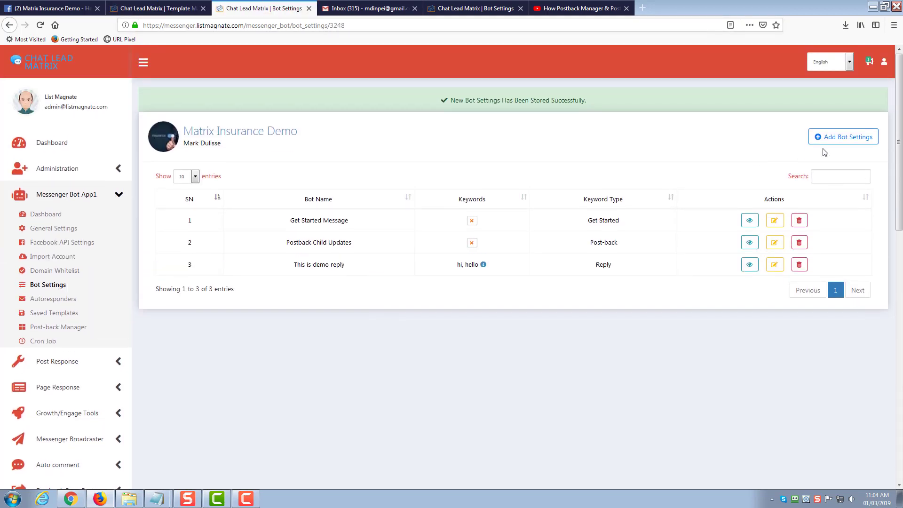
click(834, 144)
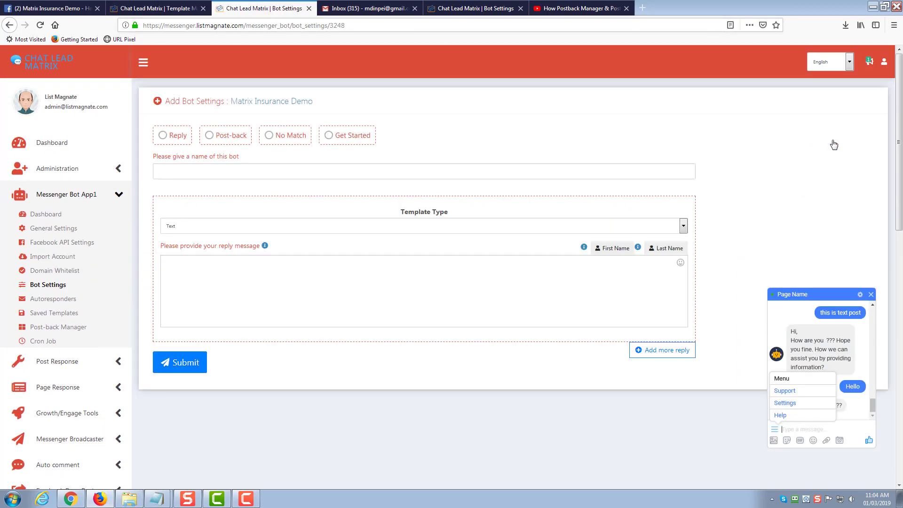
click(210, 136)
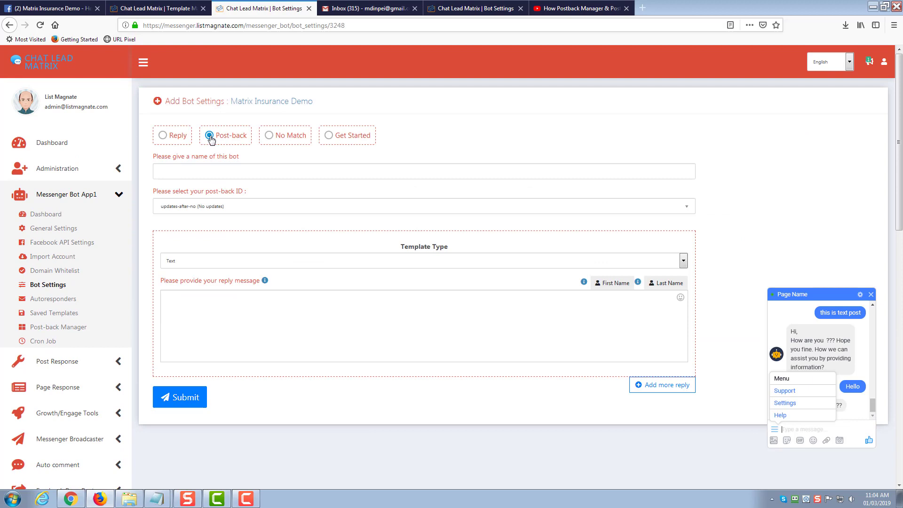
Step: Name the new bot "thanks after a no" and select the post-back ID "updates-after-no (No updates)"
click(226, 171)
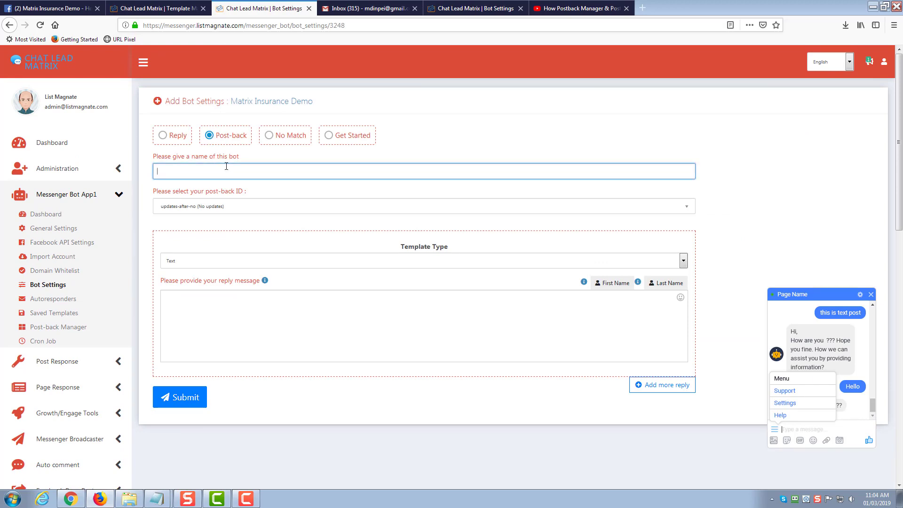
text(thanks after a no)
click(207, 210)
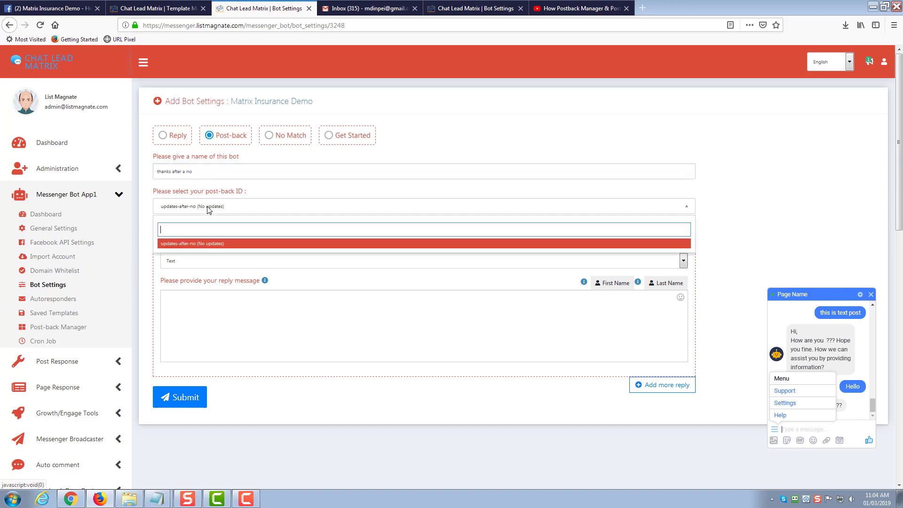
click(212, 243)
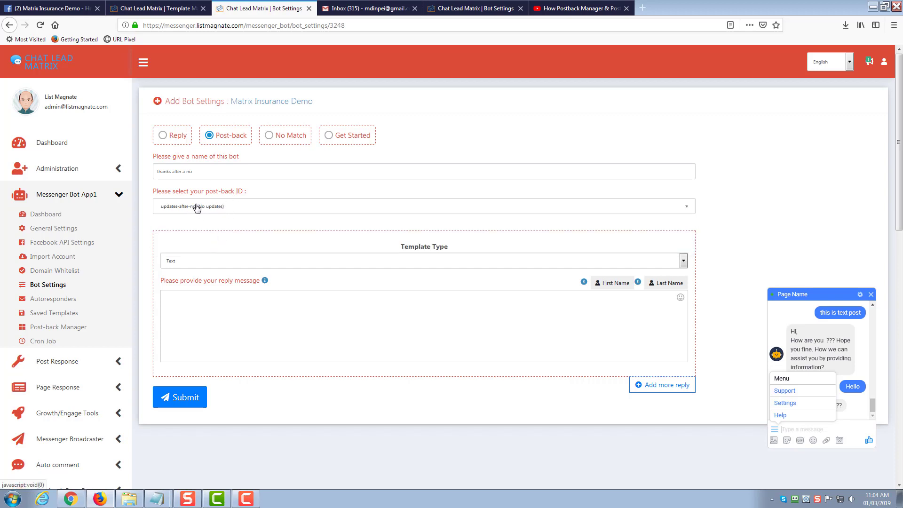
Step: Keep the Text template, write the reply "Great, thanks for changing your mind, We will send you updates. :)", and submit the bot
click(231, 264)
click(222, 274)
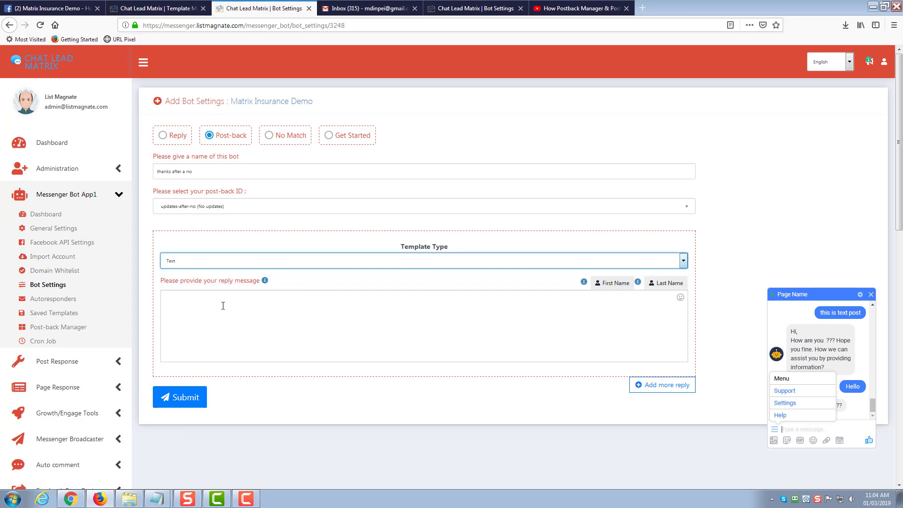
click(223, 306)
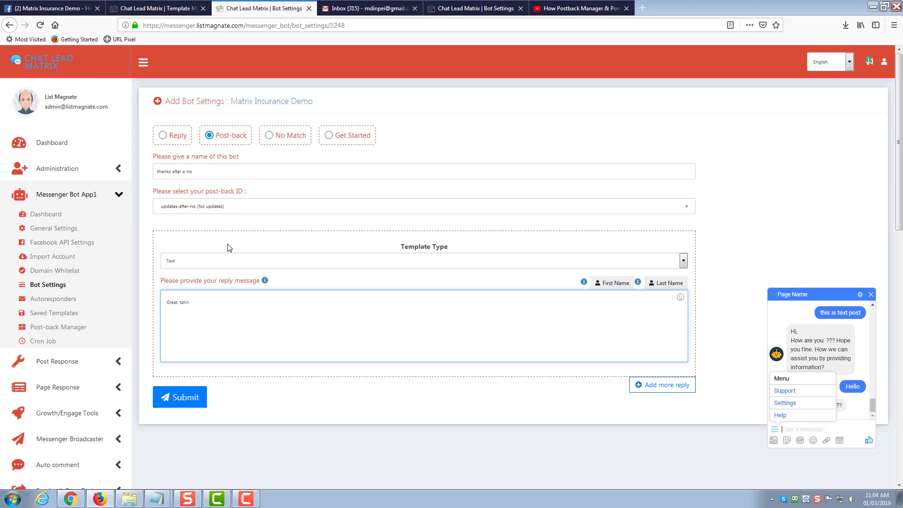
text(Great, thanks for changing your mind, We will send you updates. :))
click(187, 397)
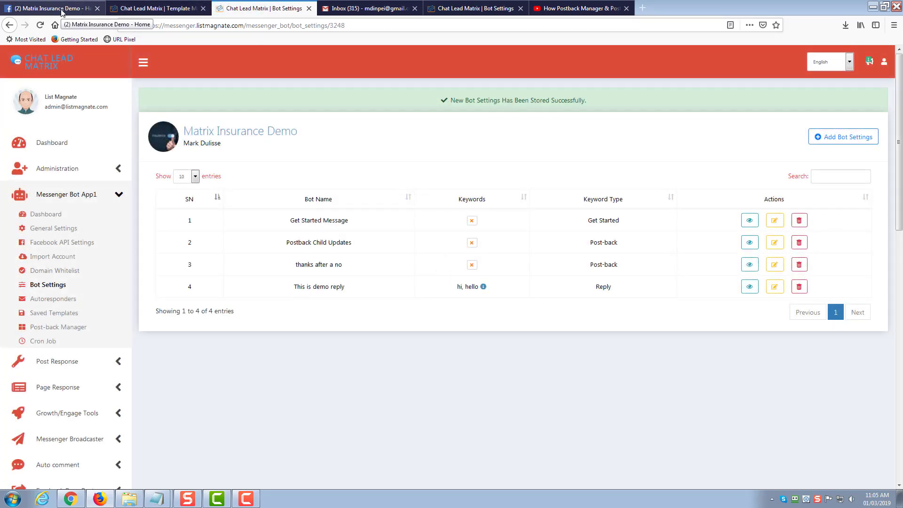
Step: Return to the Matrix Insurance Demo Facebook page and test the new reply by choosing Get Updates in the chat
click(61, 12)
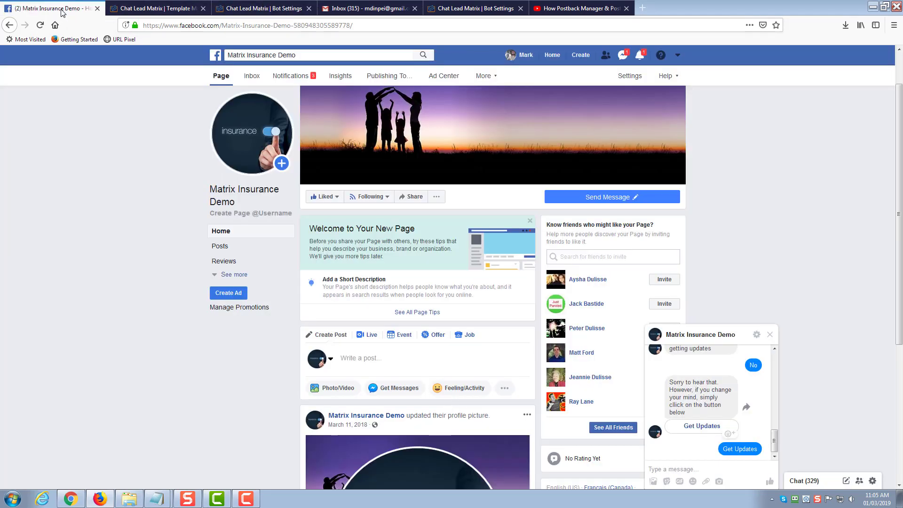
click(693, 427)
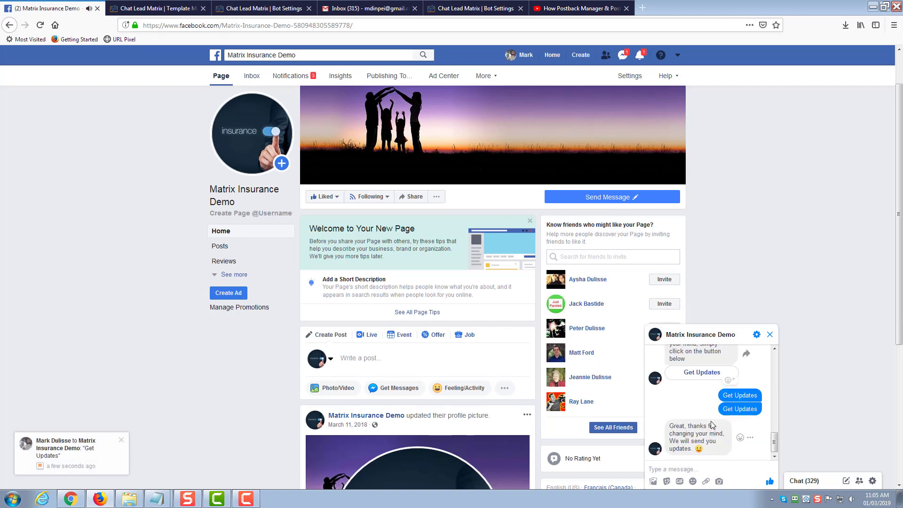
Step: Open the Tree View of the Matrix Insurance Demo bot in Chat Lead Matrix and inspect the Postback Child Updates node's settings, closing them again
click(168, 9)
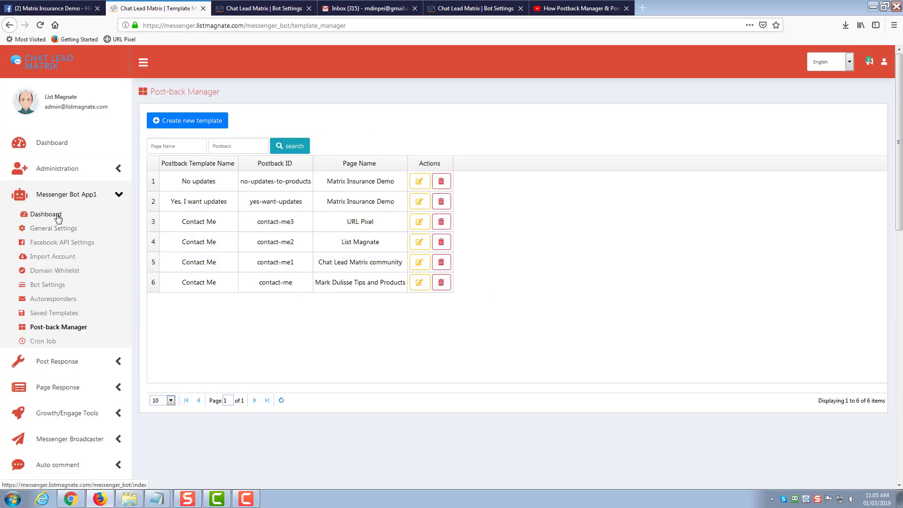
click(47, 285)
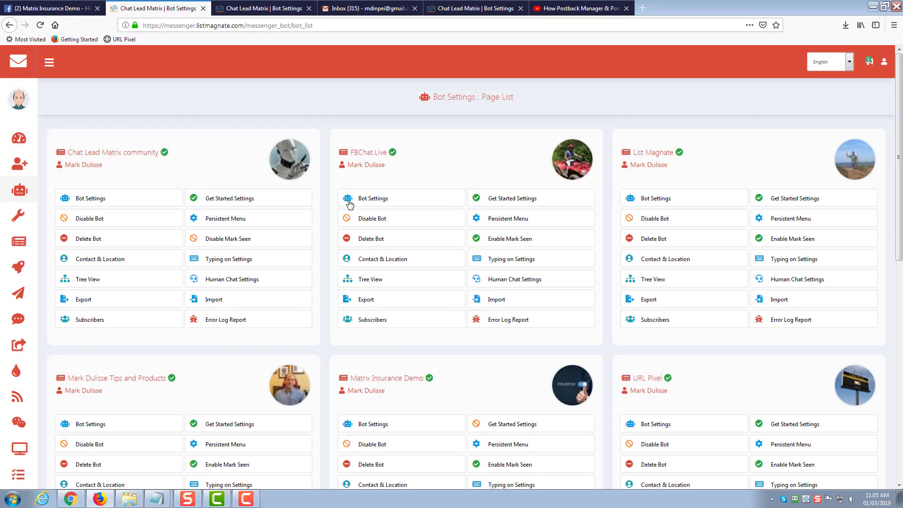
scroll(357, 200, down, 5)
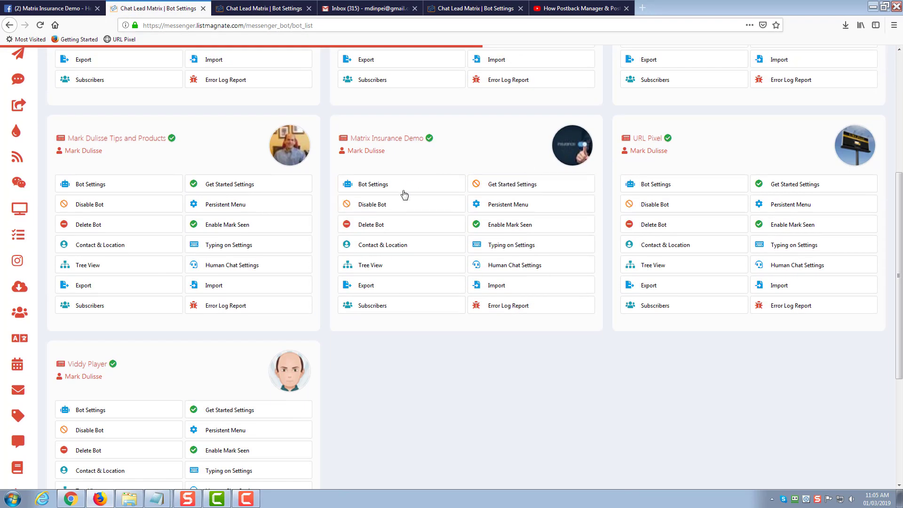
click(364, 267)
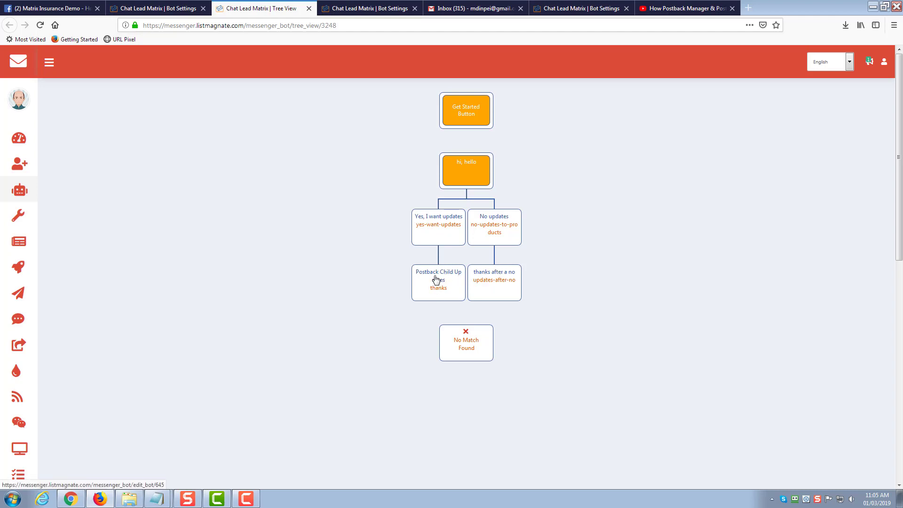
click(436, 284)
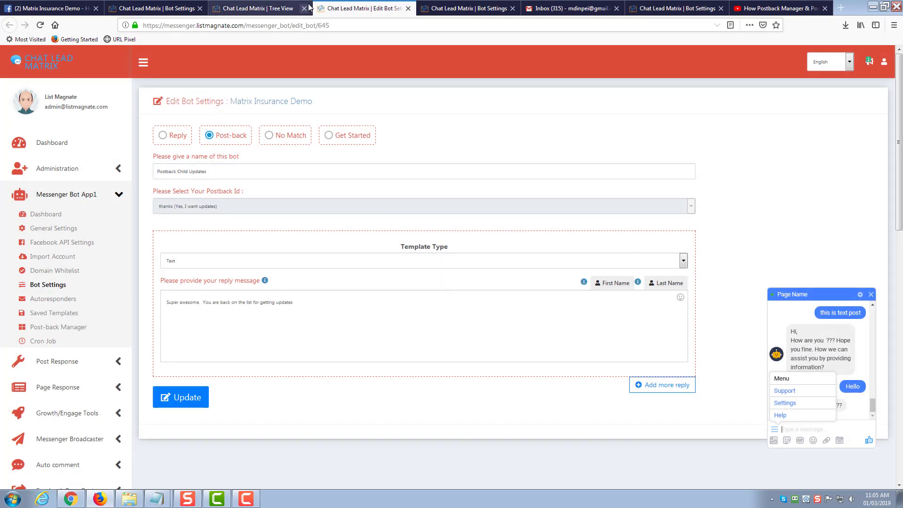
click(408, 8)
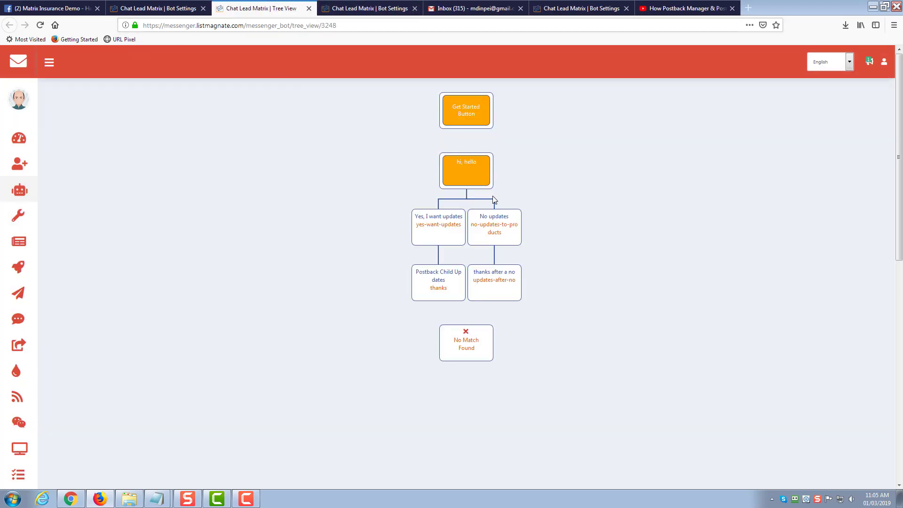